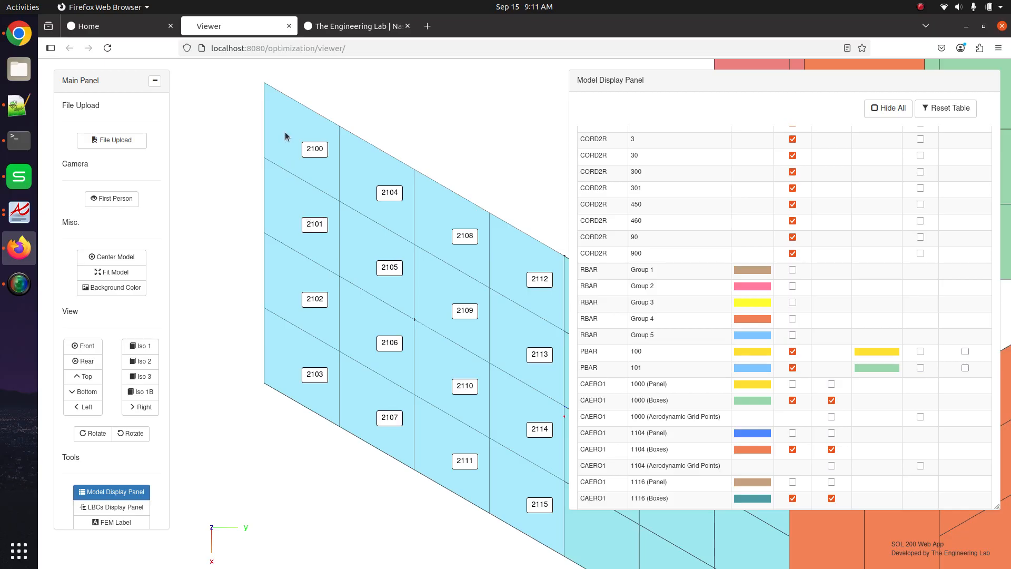
Look over The Engineering Lab home page and its free trial offers for the SOL 200 and Pre/Post web apps.
click(340, 26)
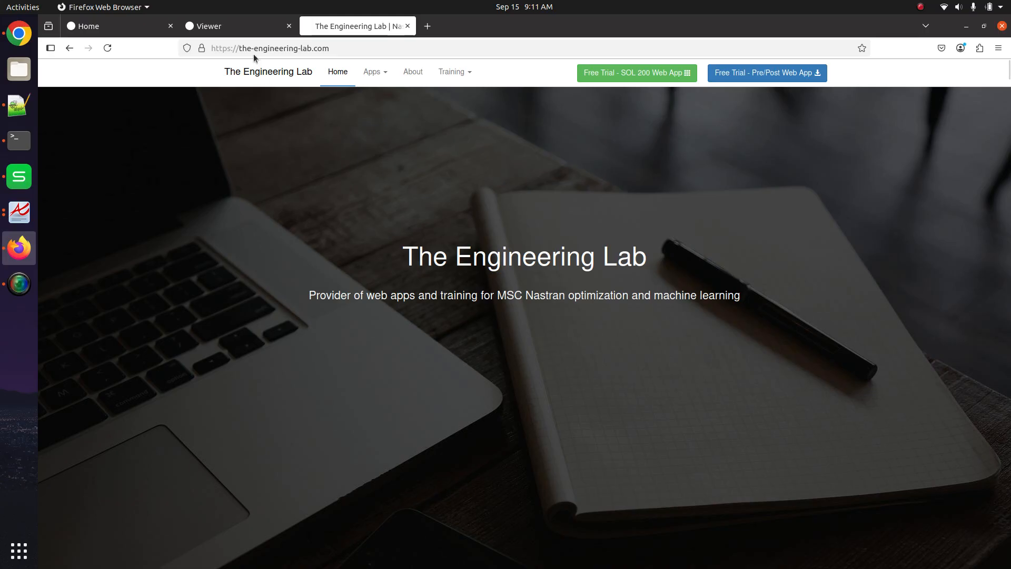
click(254, 25)
drag(371, 263, 273, 257)
click(352, 24)
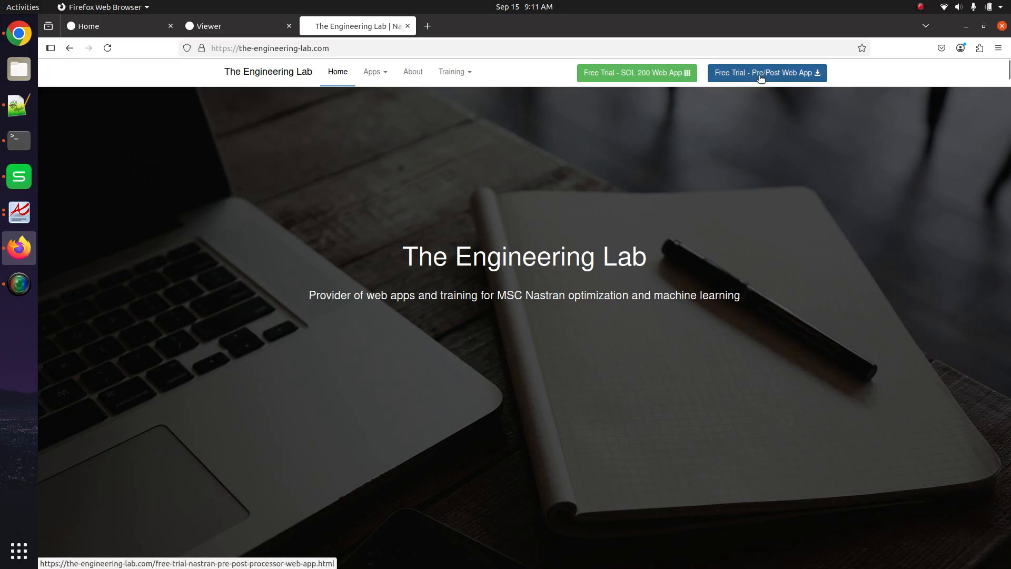
Examine the whole aircraft model and its numbered wing boxes in the already loaded Viewer.
click(254, 24)
scroll(325, 289, down, 8)
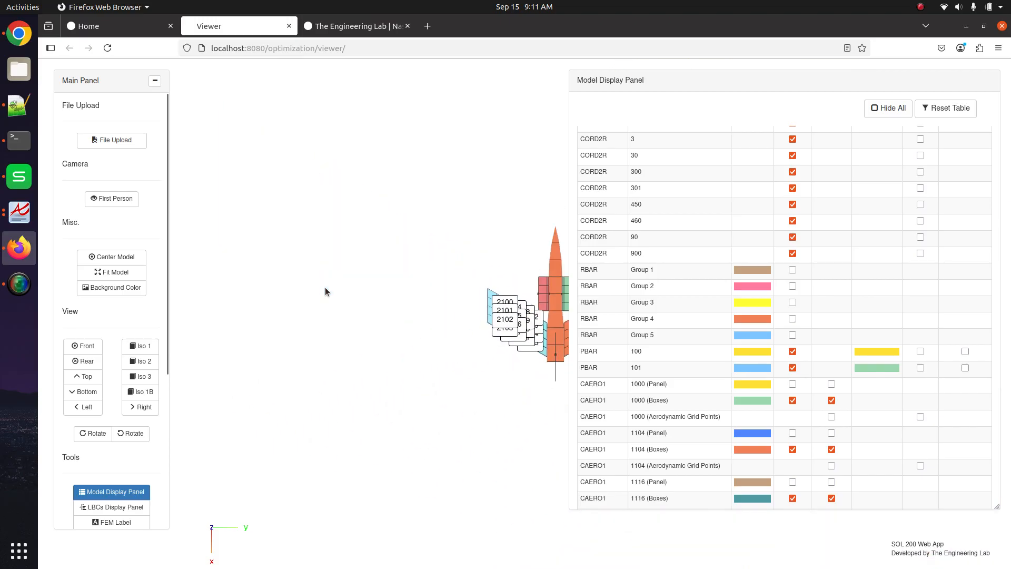
scroll(436, 333, up, 4)
drag(548, 392, 357, 305)
scroll(354, 292, up, 4)
Switch to the Aeroelastic Analysis User's Guide PDF and examine the FSW Airplane in Level Flight example with Figure 7-1.
click(4, 220)
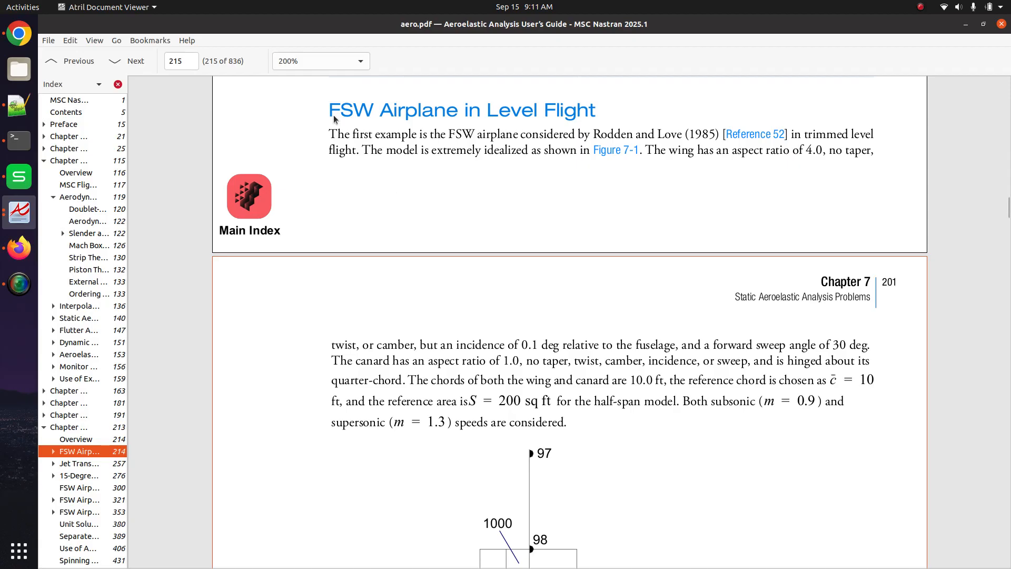
drag(326, 115, 377, 121)
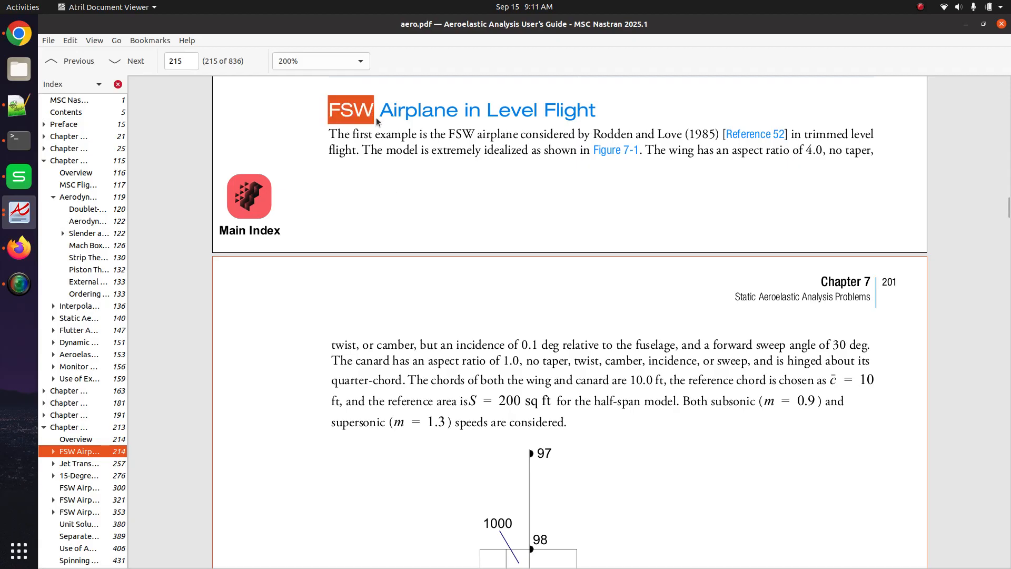
scroll(504, 410, down, 5)
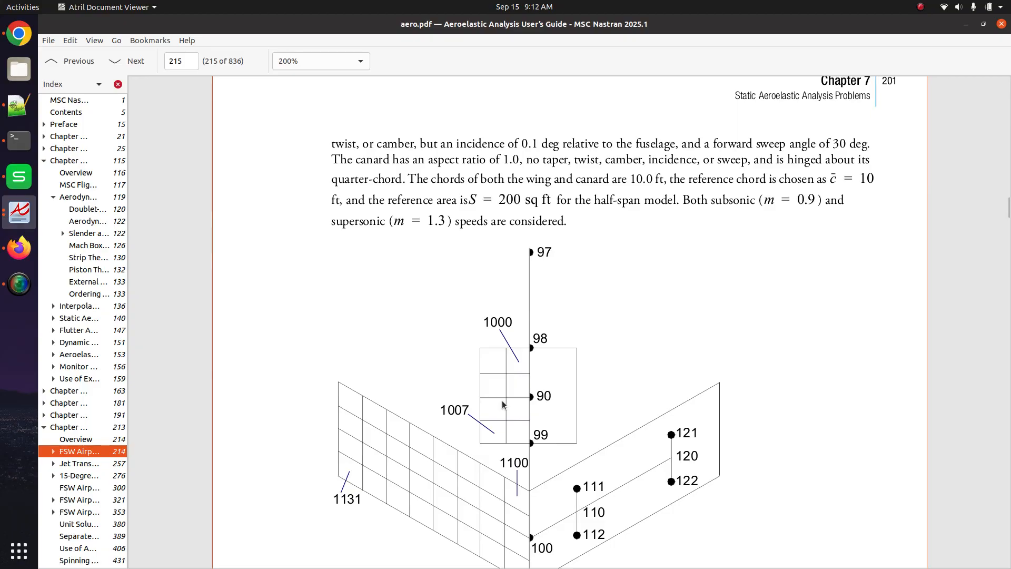
scroll(501, 401, down, 6)
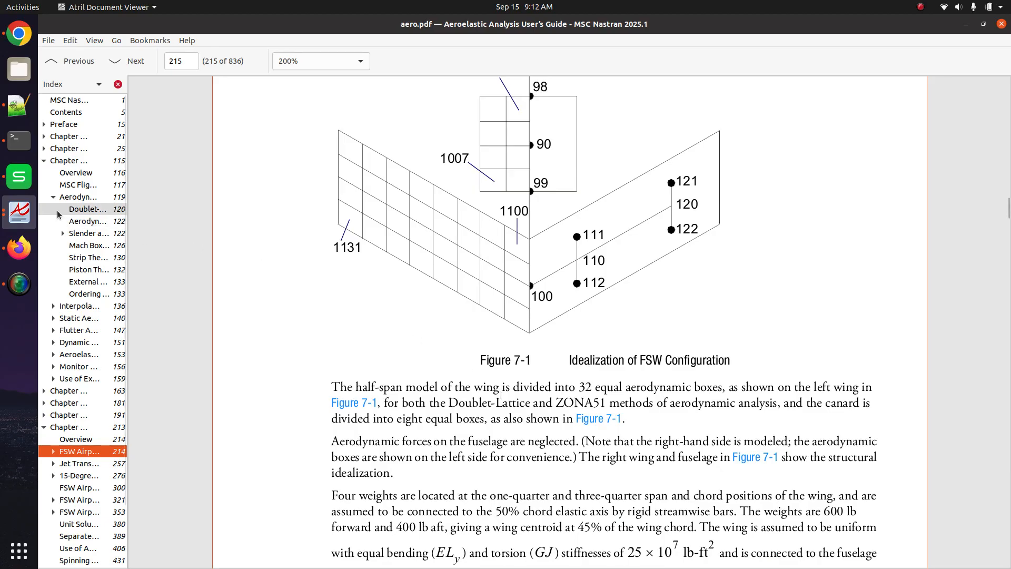
Switch to the MSC Nastran Quick Reference Guide and examine the CAERO1 entry's format and field descriptions.
click(19, 212)
click(105, 183)
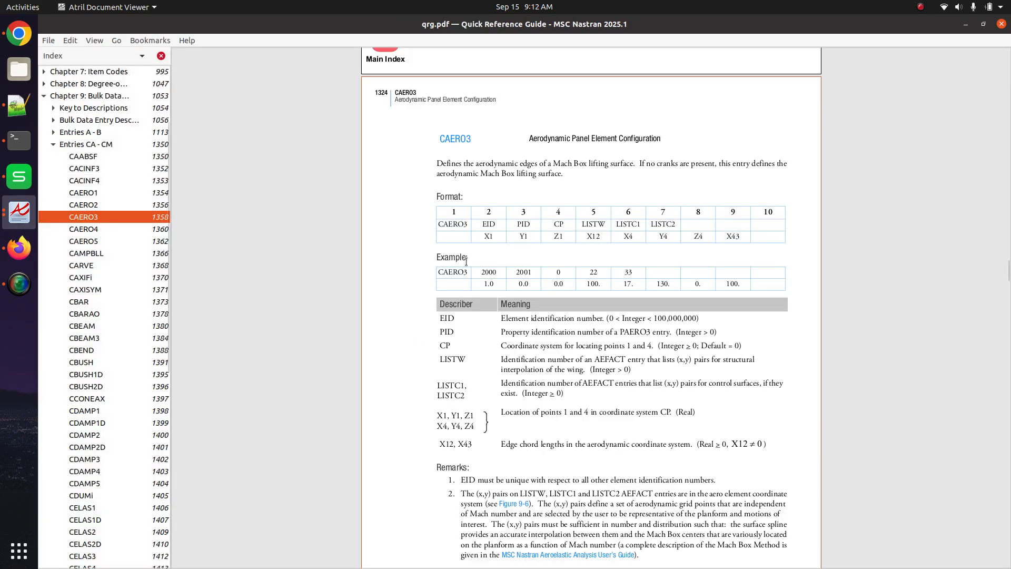
click(107, 204)
click(108, 194)
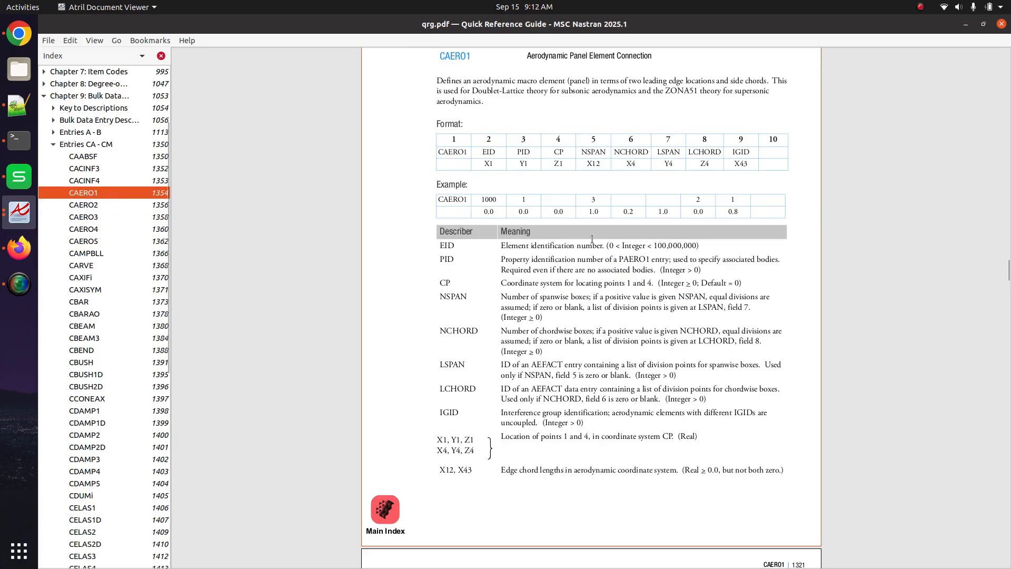
ctrl+scroll(592, 238, up, 3)
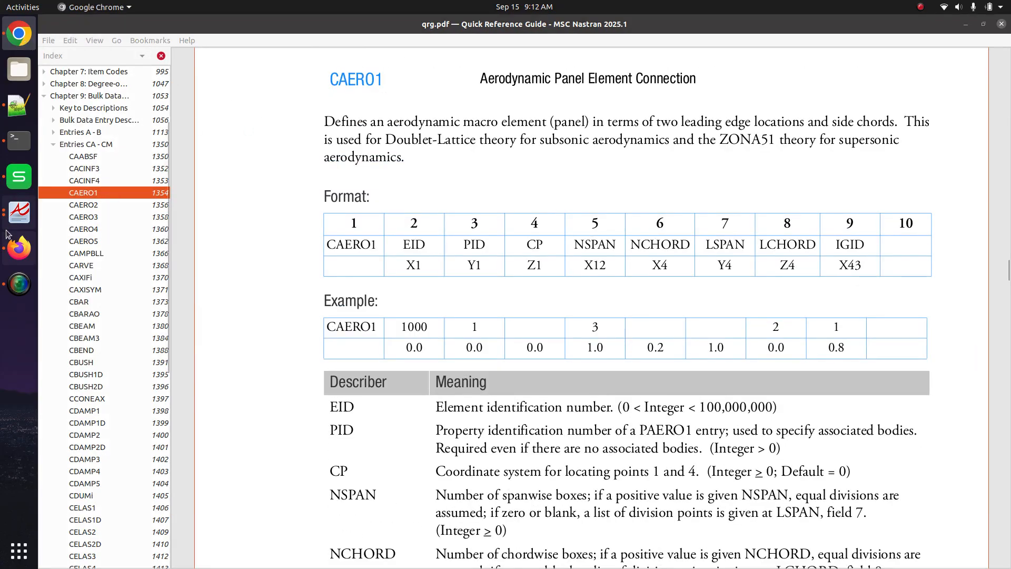
Switch back to Firefox, open the Viewer from the SOL 200 Web App home page and upload the BDF file ha144f.dat.
click(18, 248)
click(149, 26)
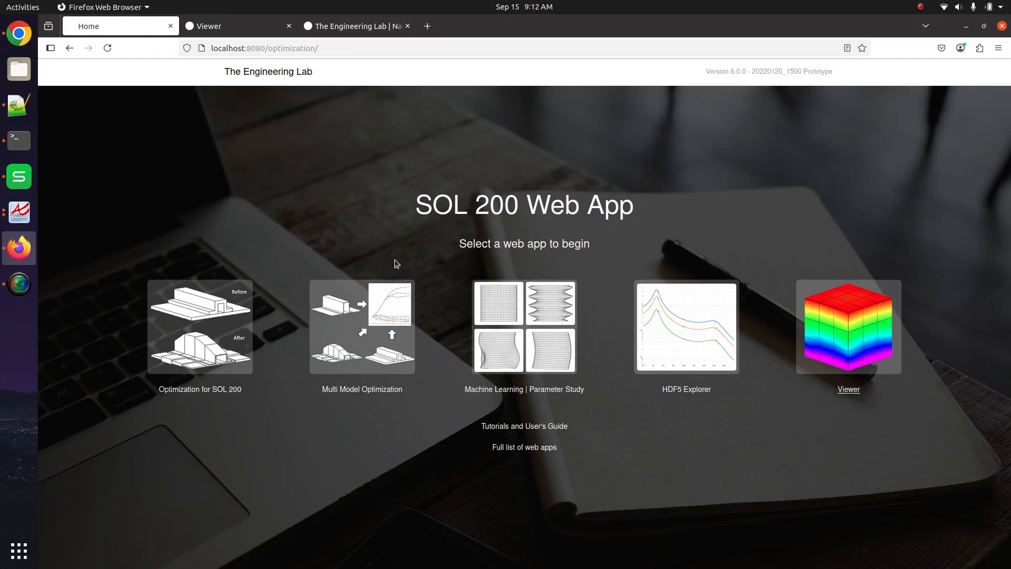
click(861, 336)
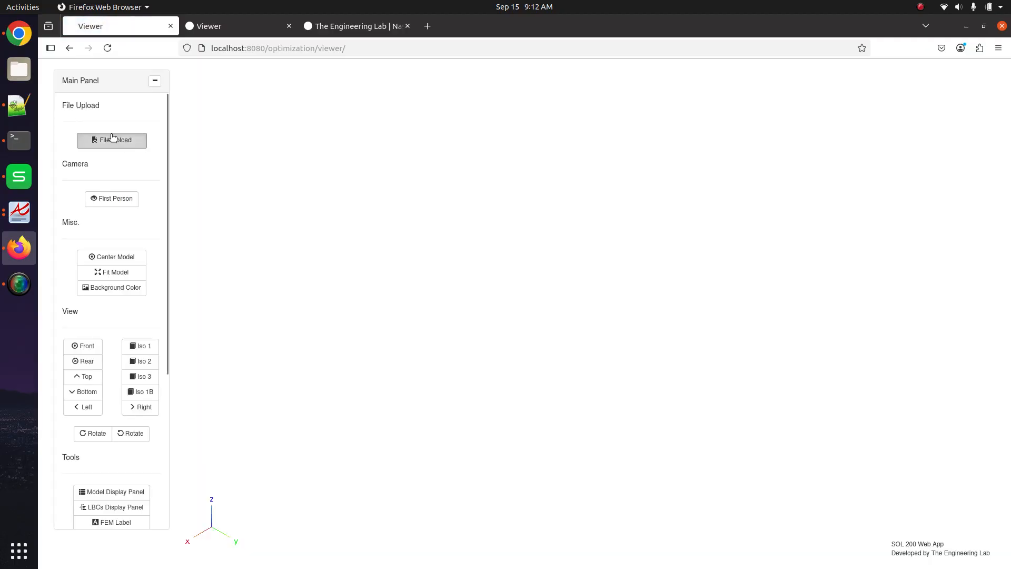
click(113, 140)
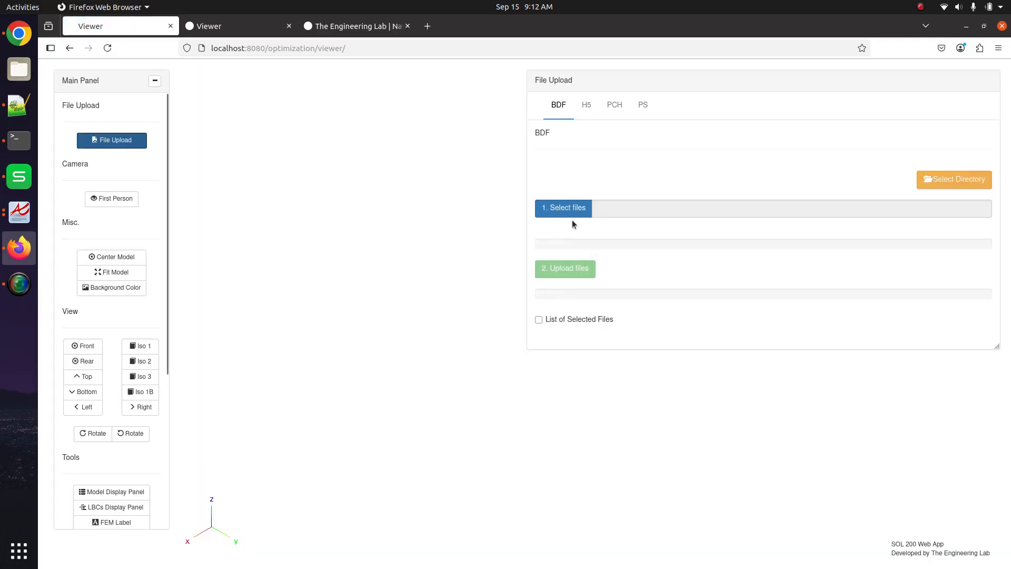
click(573, 213)
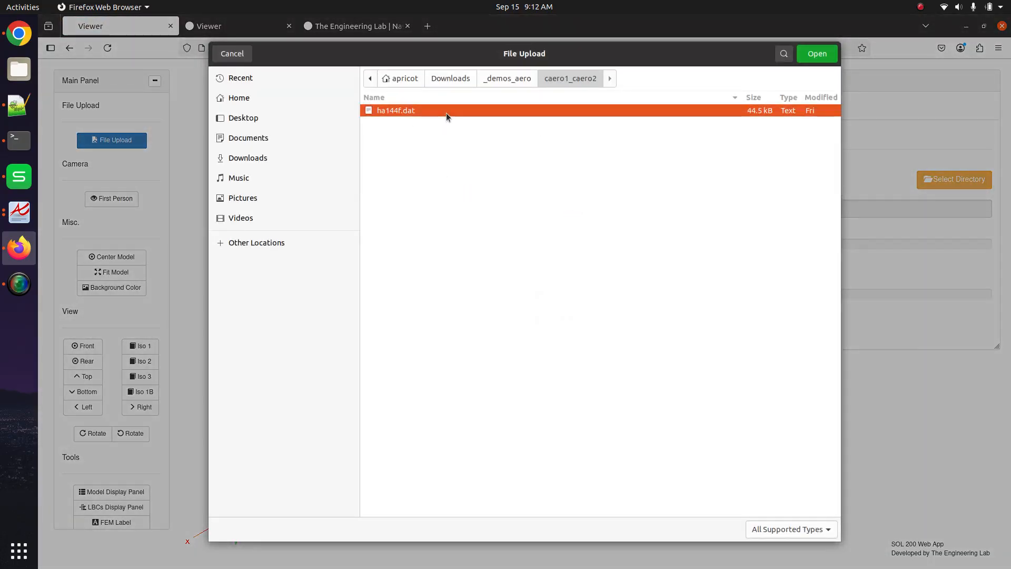
double_click(447, 113)
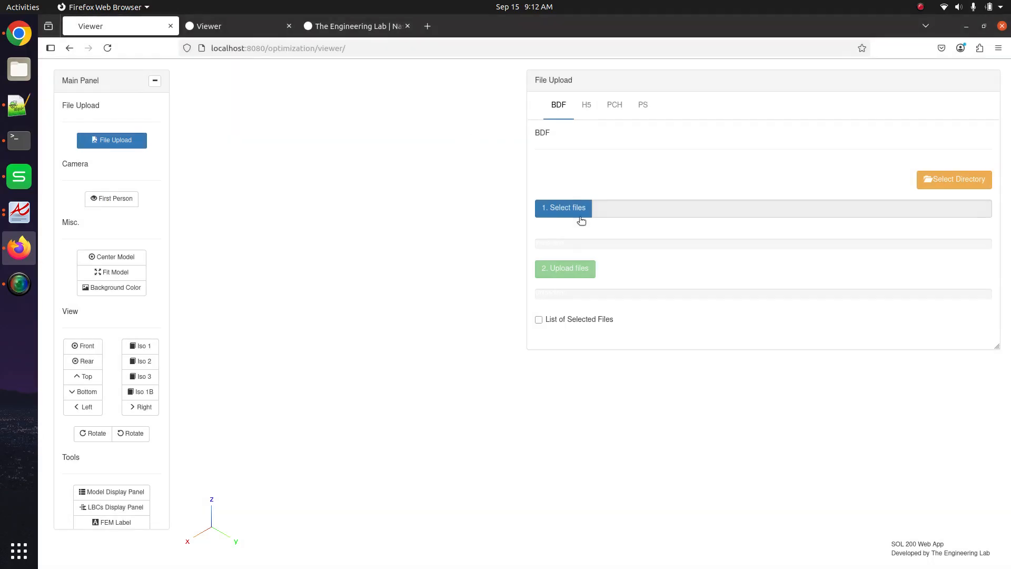
click(581, 268)
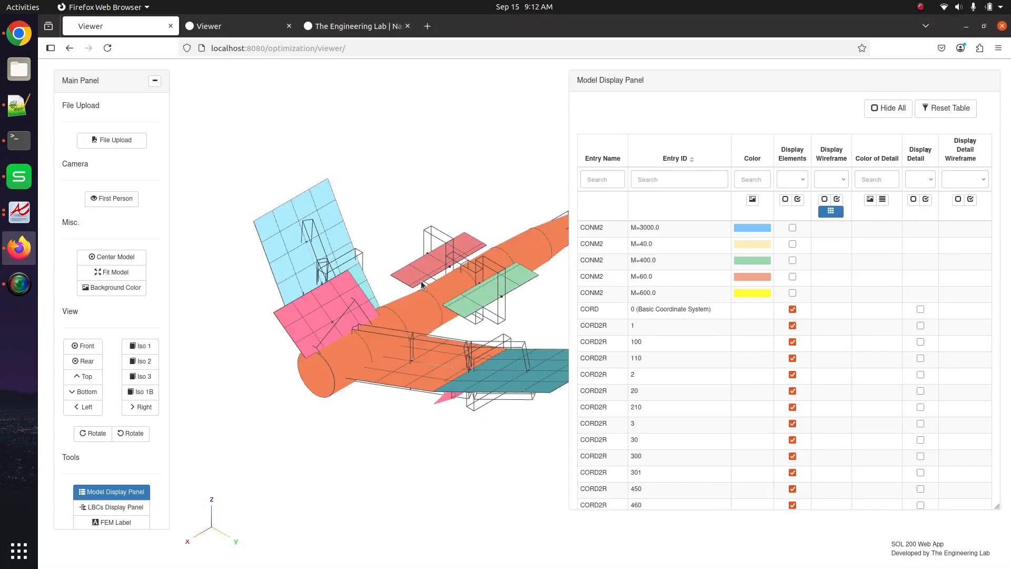
Hide the detail wireframes of PBAR 100 and PBAR 101 in the aircraft model.
drag(491, 347, 311, 332)
scroll(864, 377, down, 2)
scroll(864, 377, down, 5)
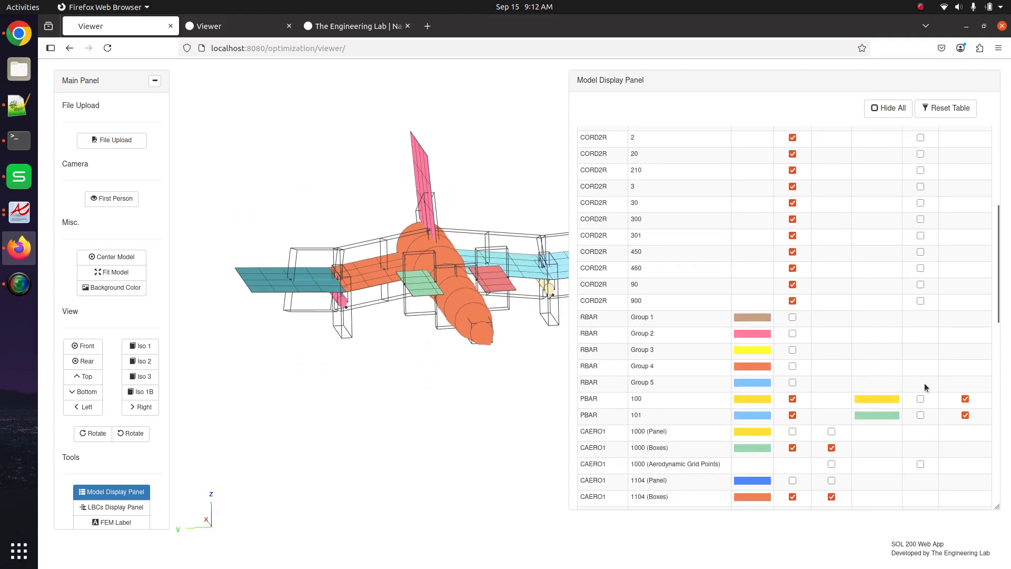
click(964, 414)
Show the model in the Front view, rotate it until the nose points up, and frame the light blue outer wing panel.
drag(362, 375, 406, 378)
click(83, 346)
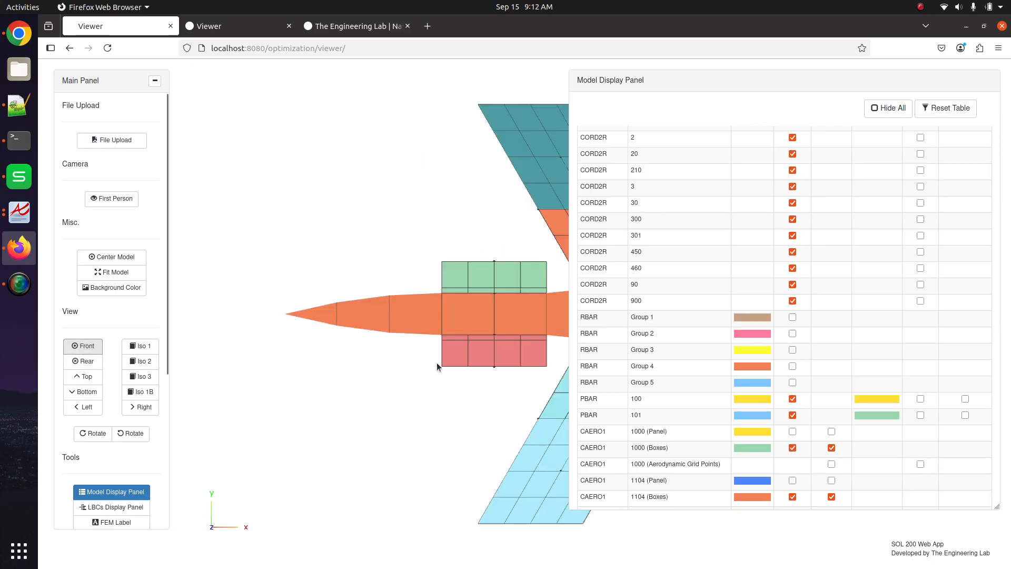
click(81, 434)
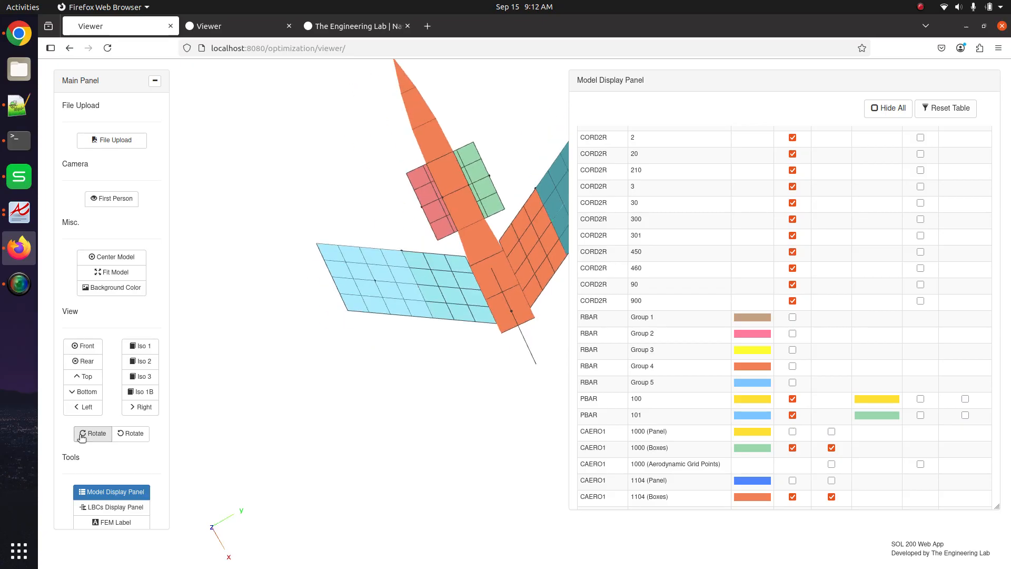
click(81, 436)
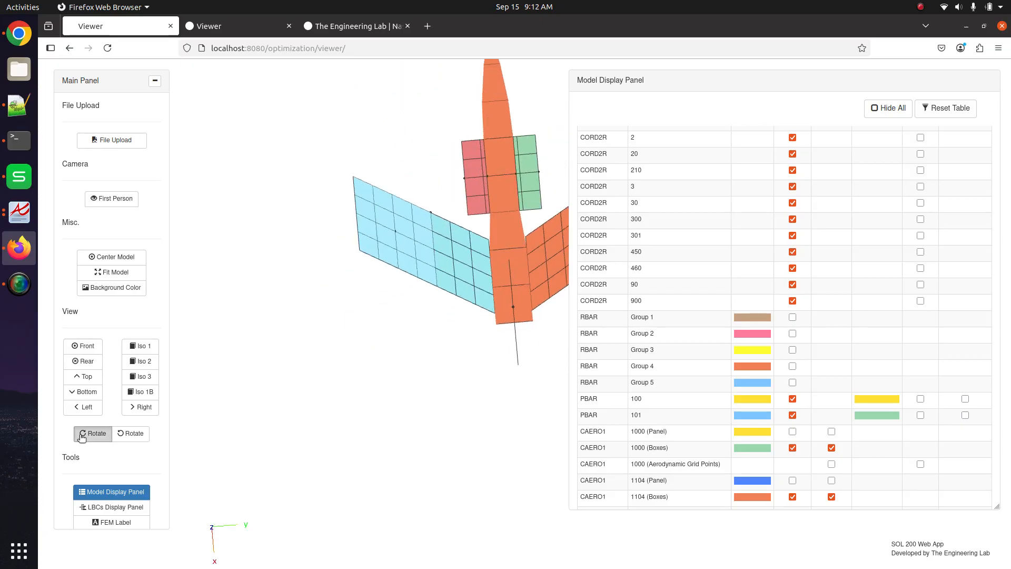
drag(264, 304, 320, 380)
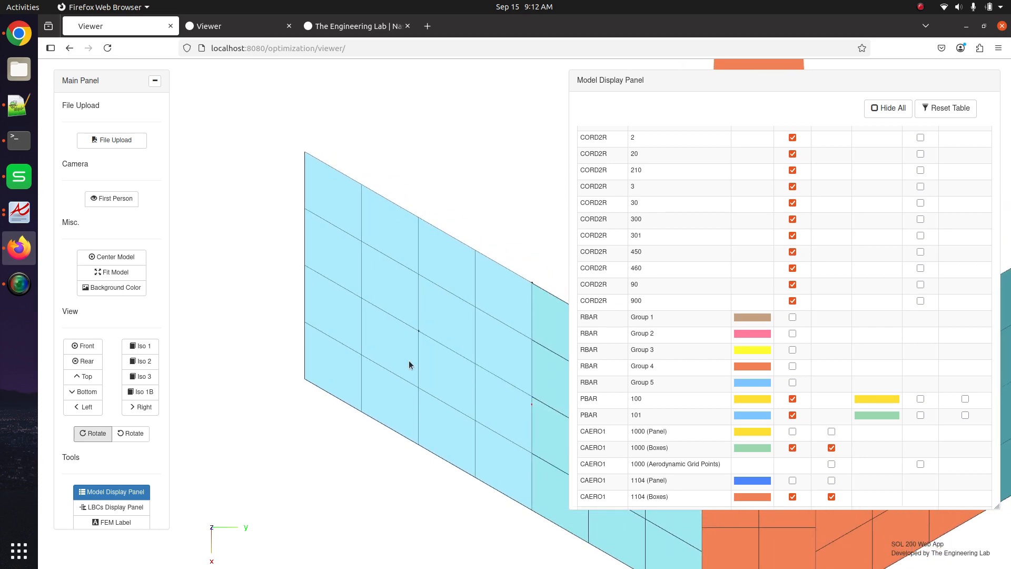
Recolor the model elements of all visible rows in the model display table.
mouse_move(678, 316)
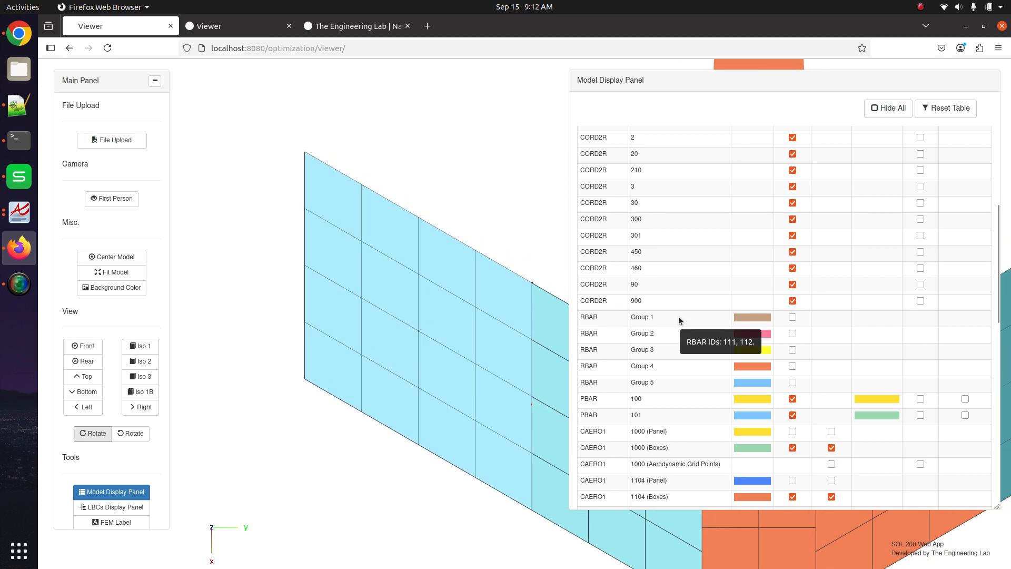
scroll(678, 316, up, 5)
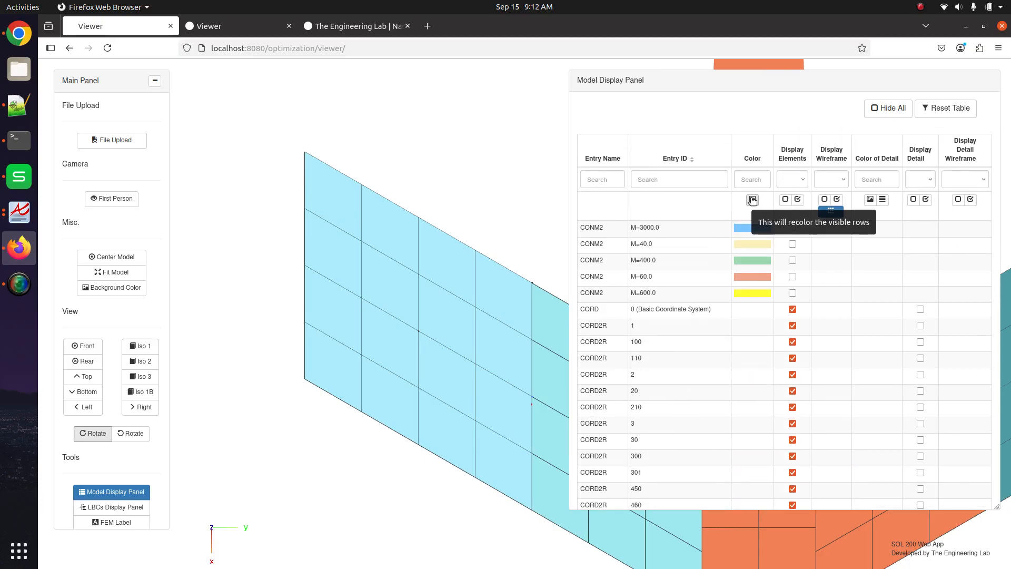
click(752, 200)
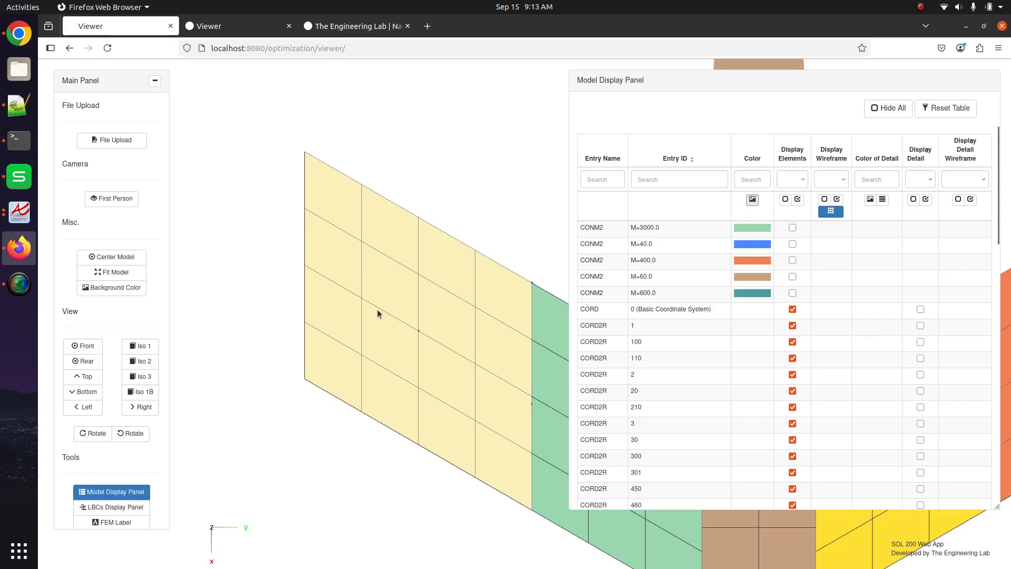
Open the preprocessor, find the PAERO1 entries and create a new PAERO1 entry.
scroll(90, 411, down, 4)
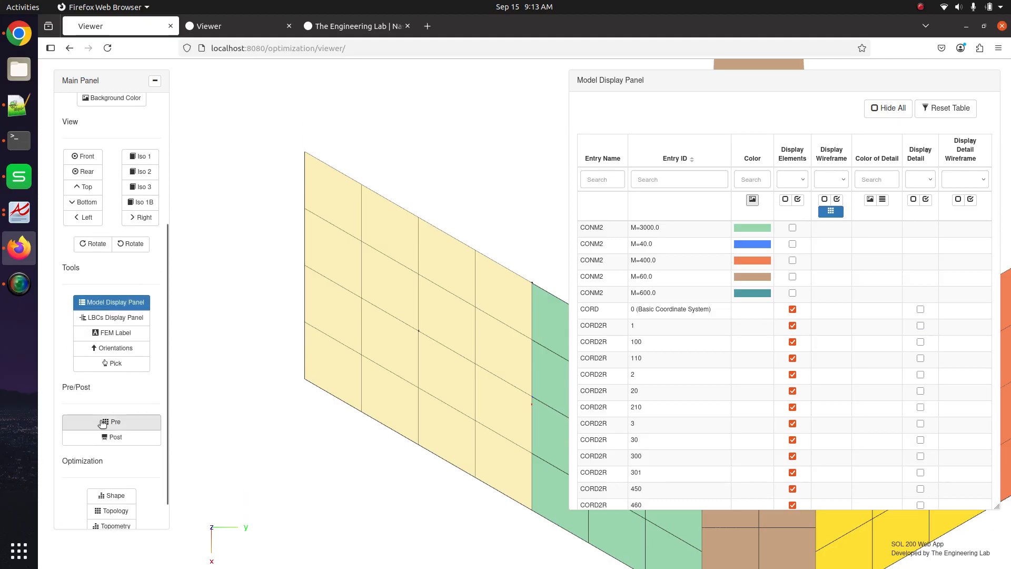
click(103, 423)
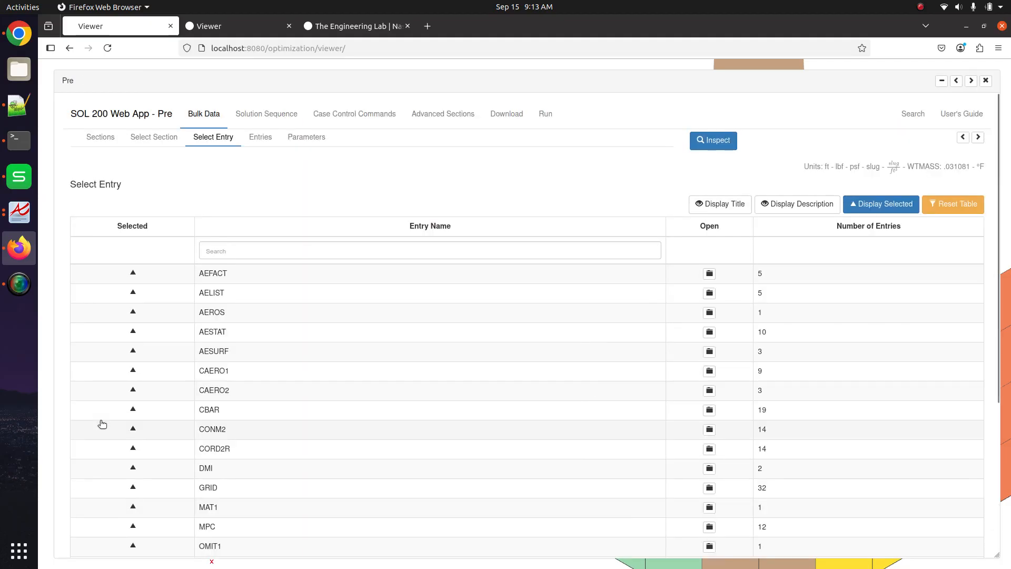
click(457, 249)
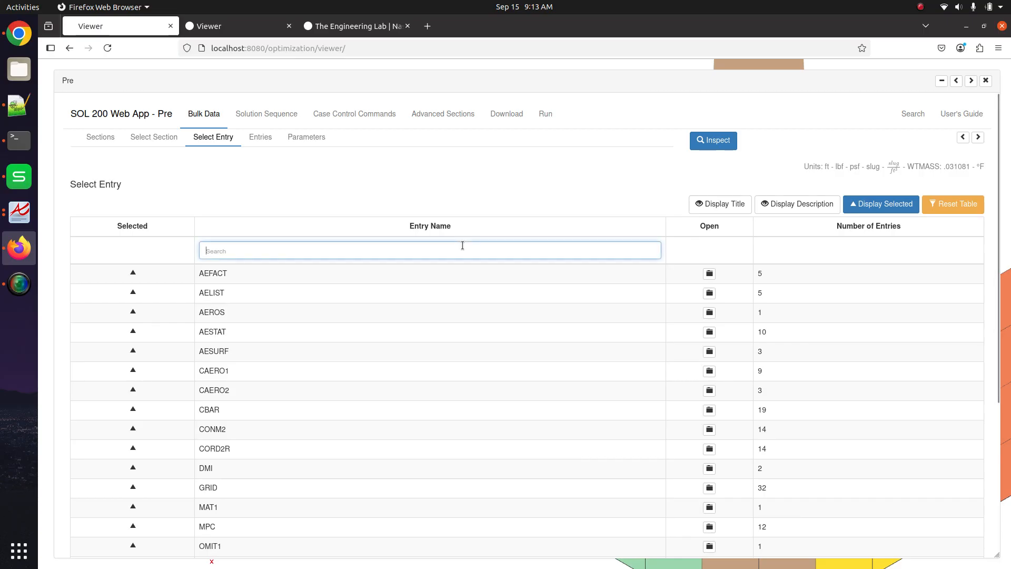
text(paero1)
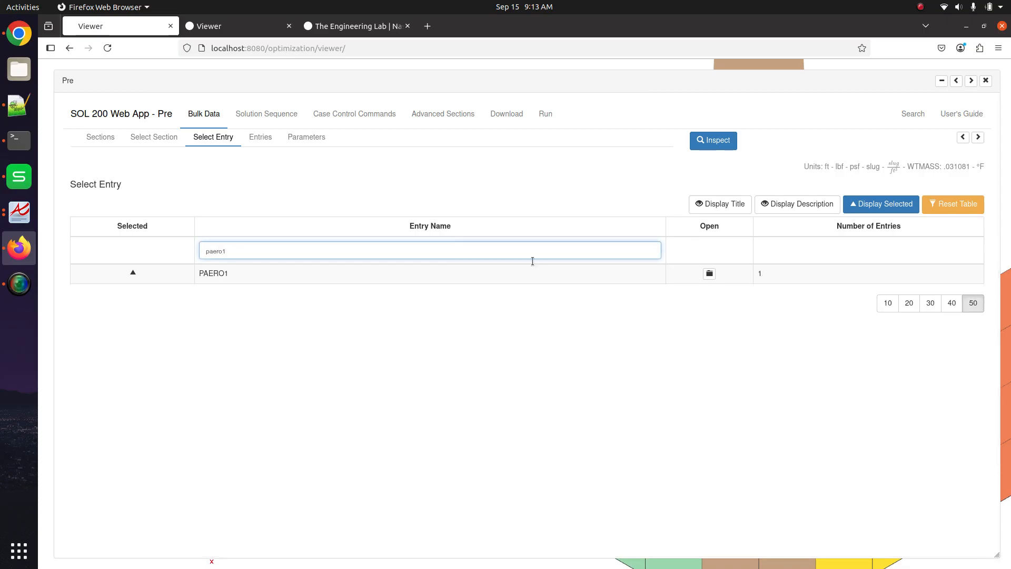
click(710, 274)
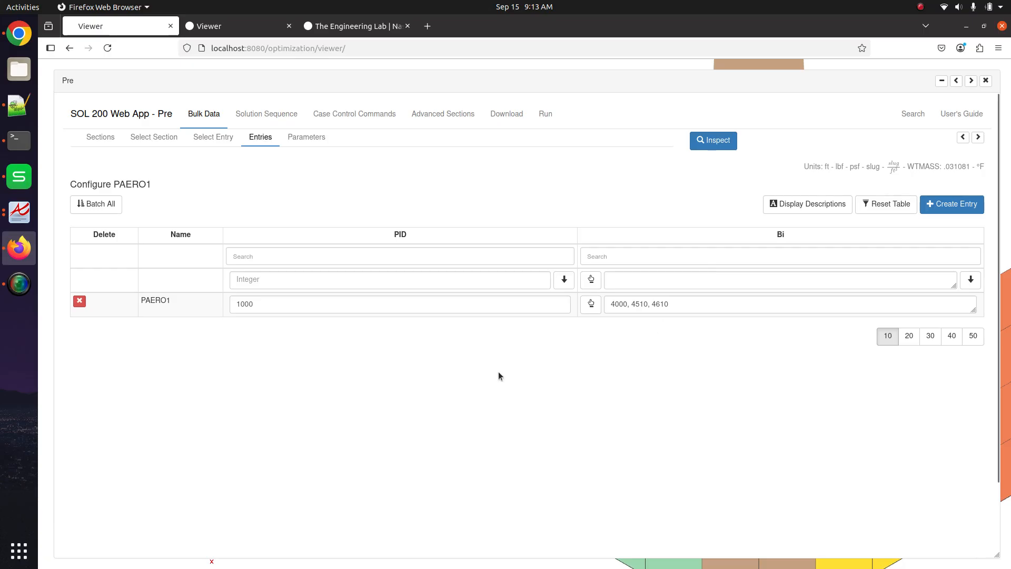
click(955, 209)
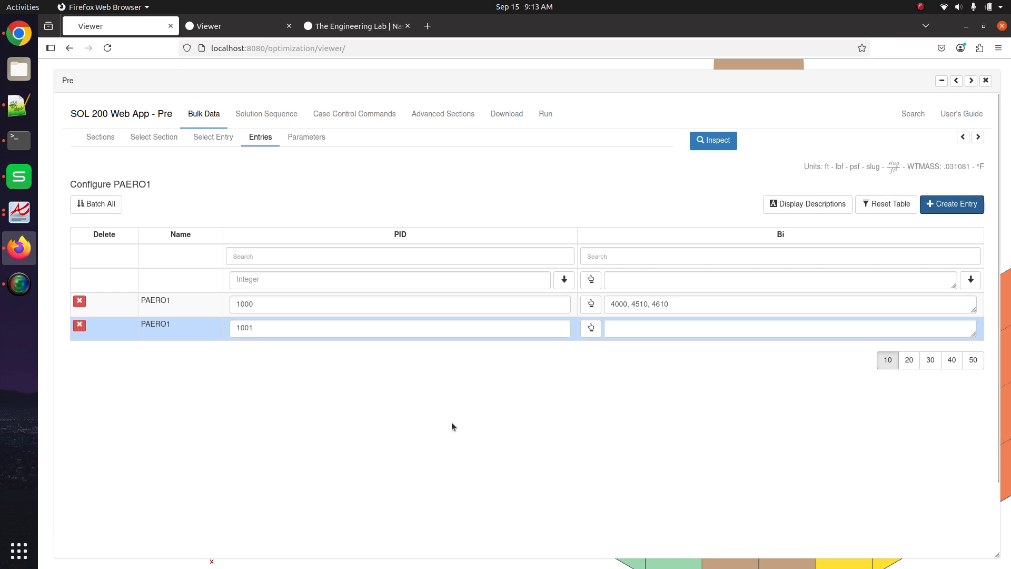
Find the CAERO1 entries in the bulk data and create a new CAERO1 entry.
click(193, 140)
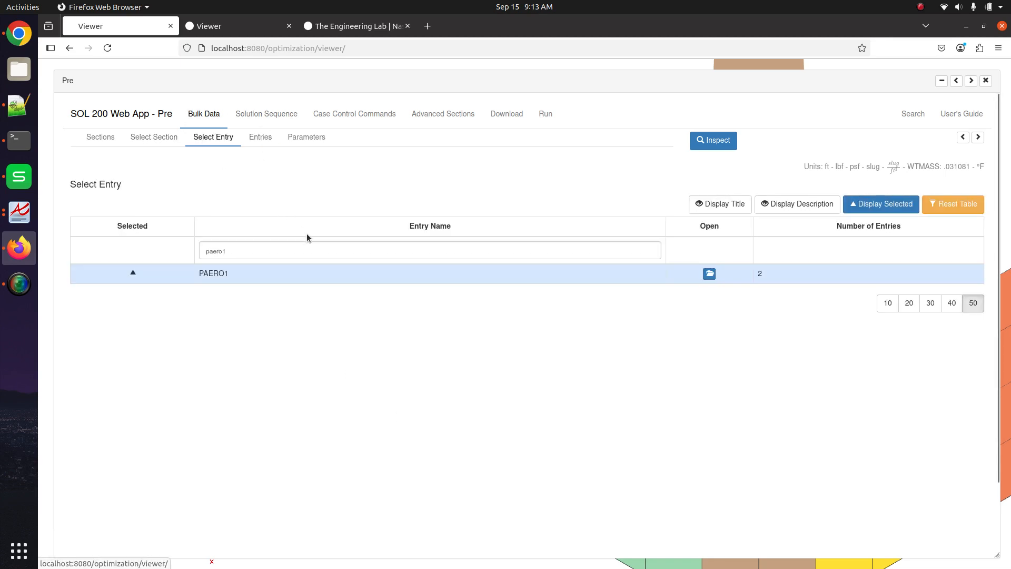
click(311, 250)
text(caero1)
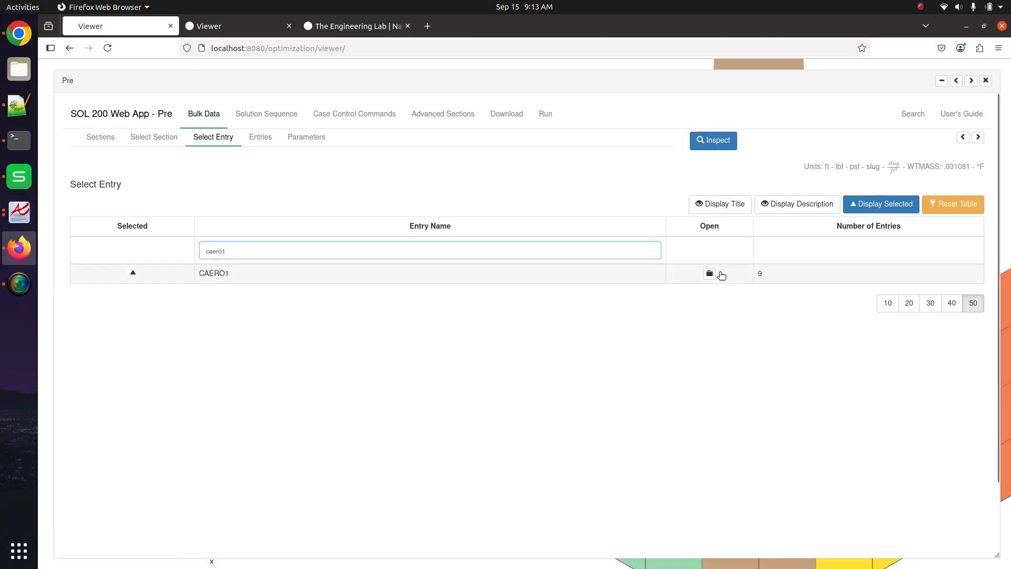
click(711, 275)
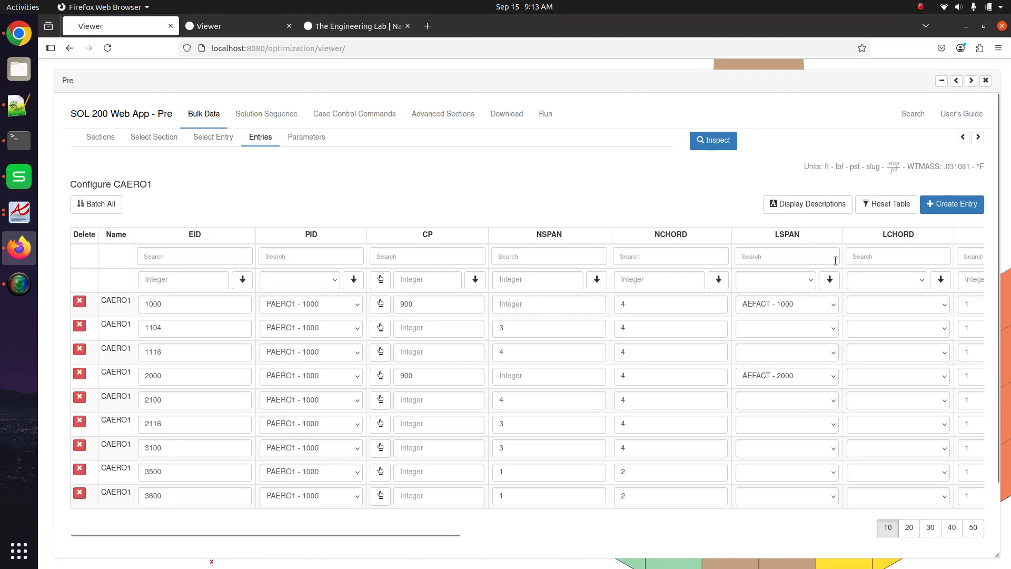
click(966, 209)
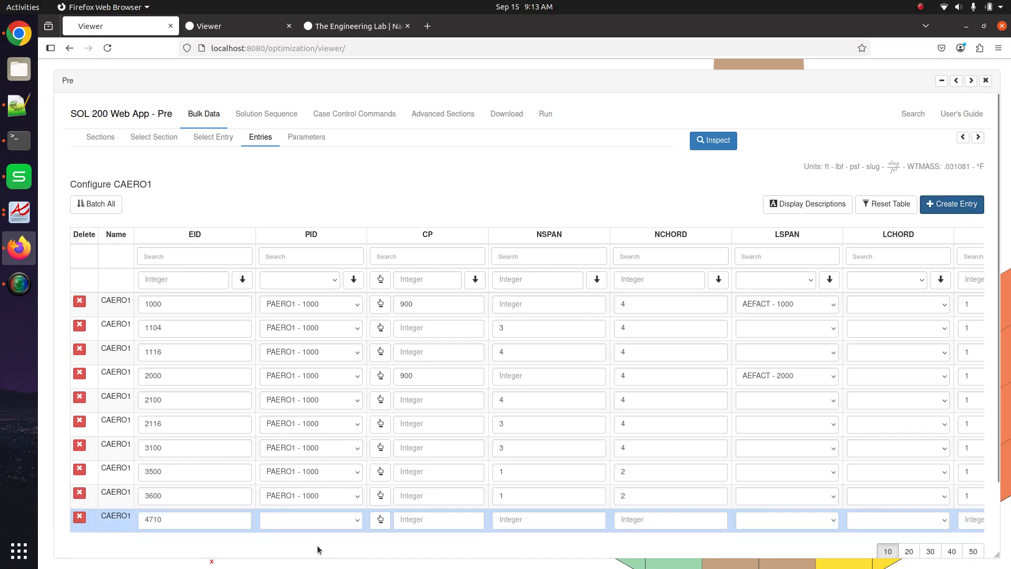
scroll(317, 545, down, 3)
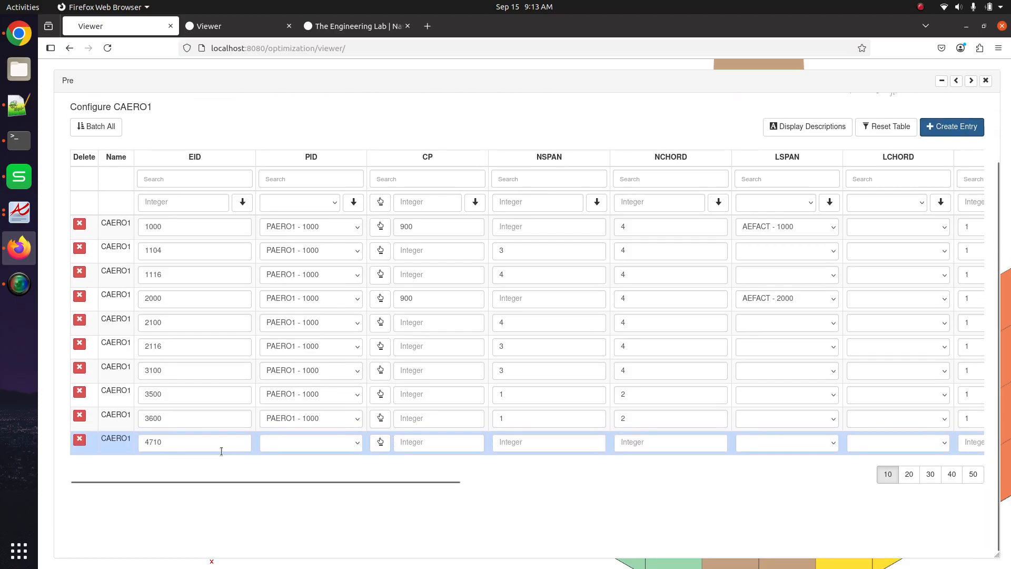
Set NSPAN of the new CAERO1 entry 4710 to 99.
scroll(703, 494, up, 2)
scroll(543, 478, down, 1)
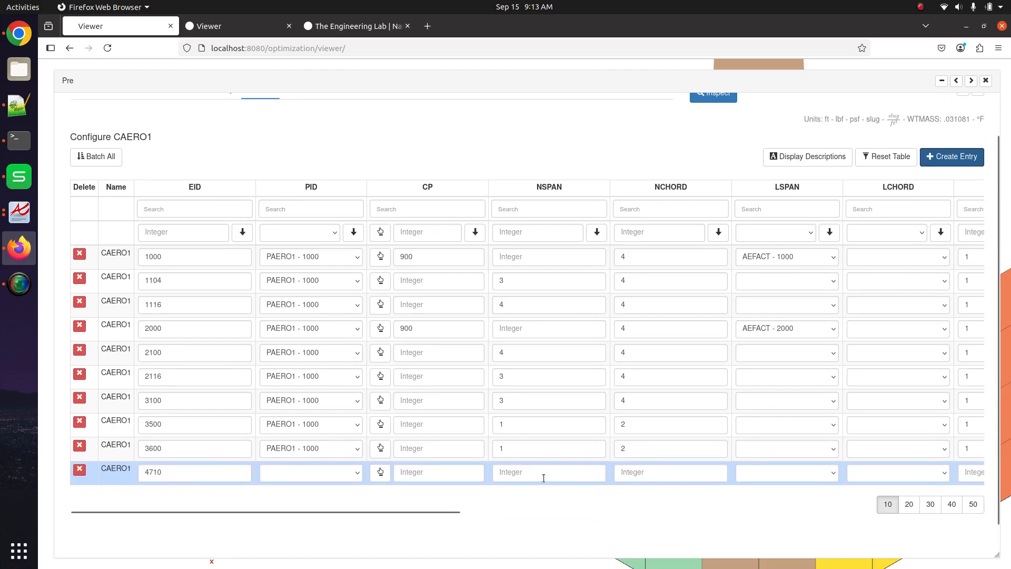
click(532, 472)
text(1)
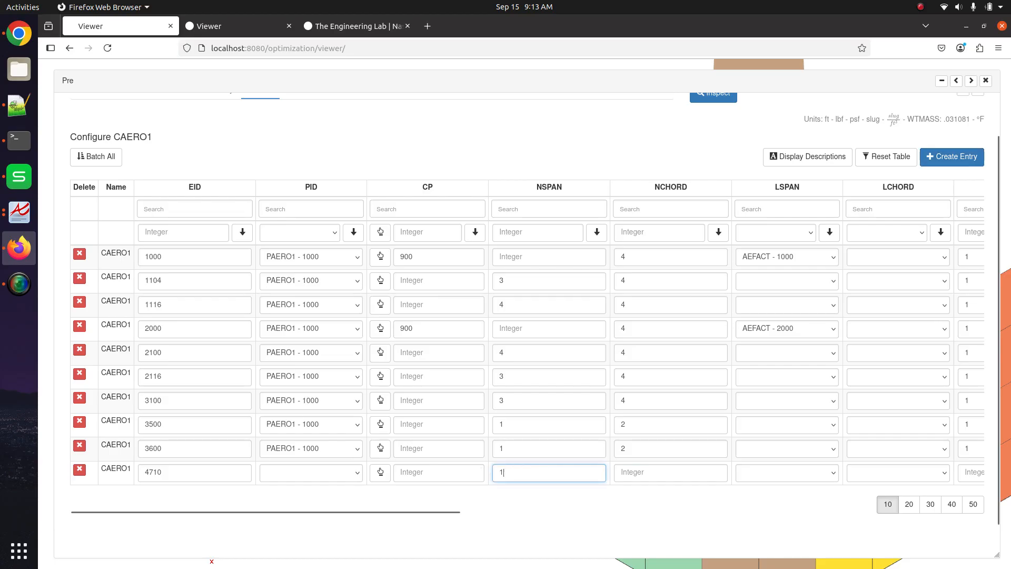
key(BackSpace)
text(99)
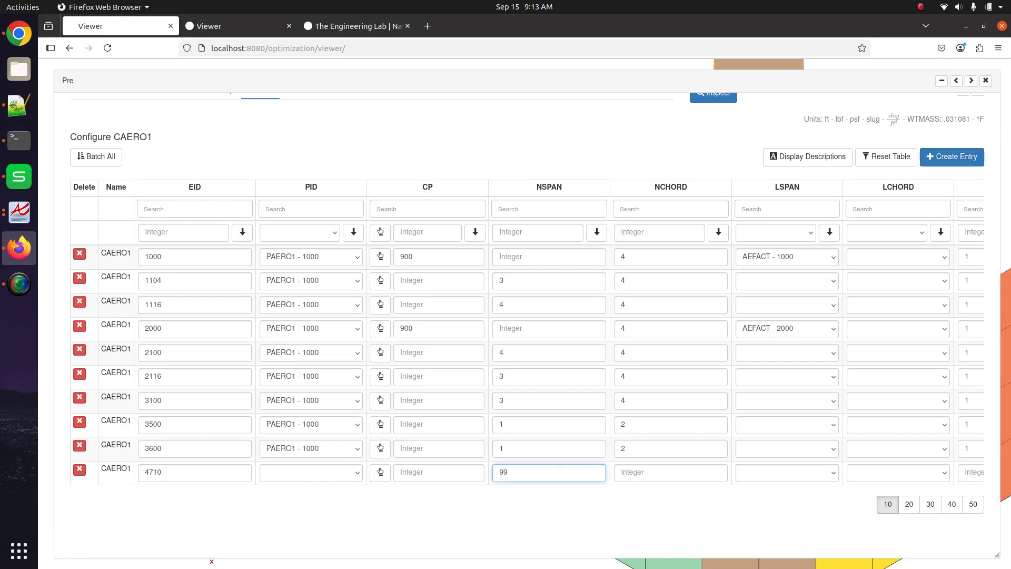
Show the BDF output in a wide view beside the CAERO1 table and highlight the line of entry 4710.
scroll(589, 453, up, 1)
click(962, 139)
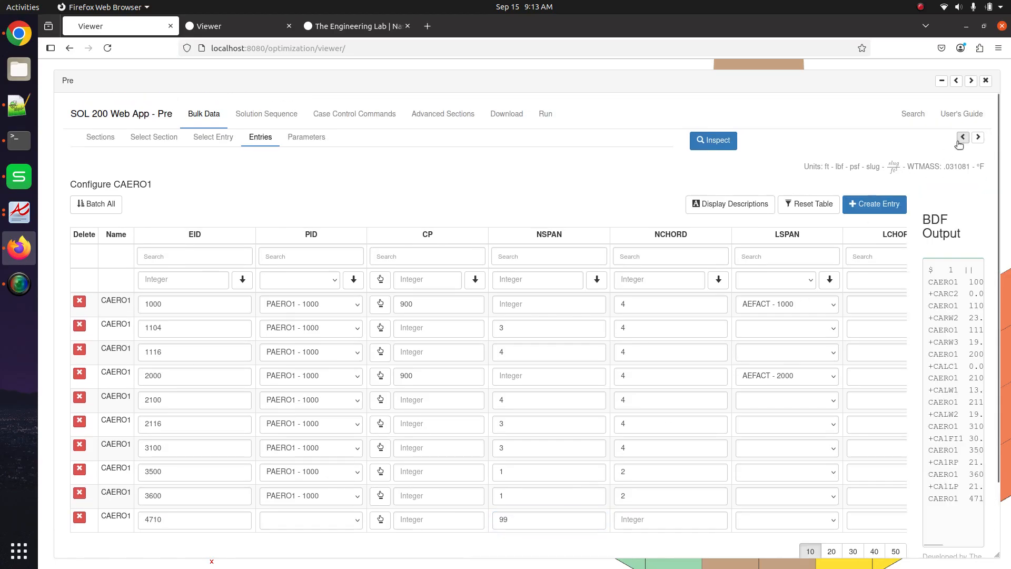
drag(556, 279, 823, 485)
click(821, 486)
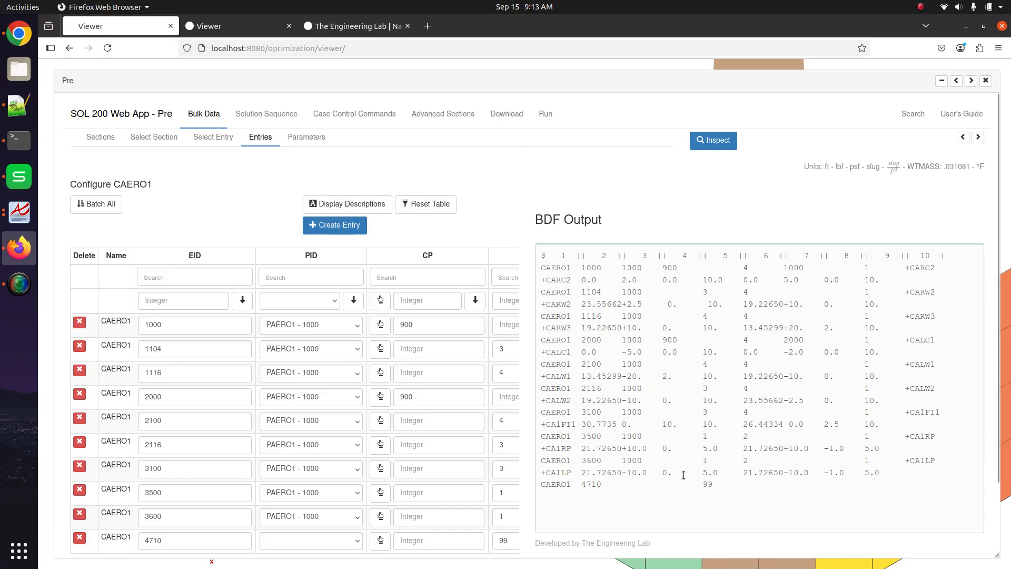
scroll(684, 475, down, 3)
scroll(316, 482, right, 3)
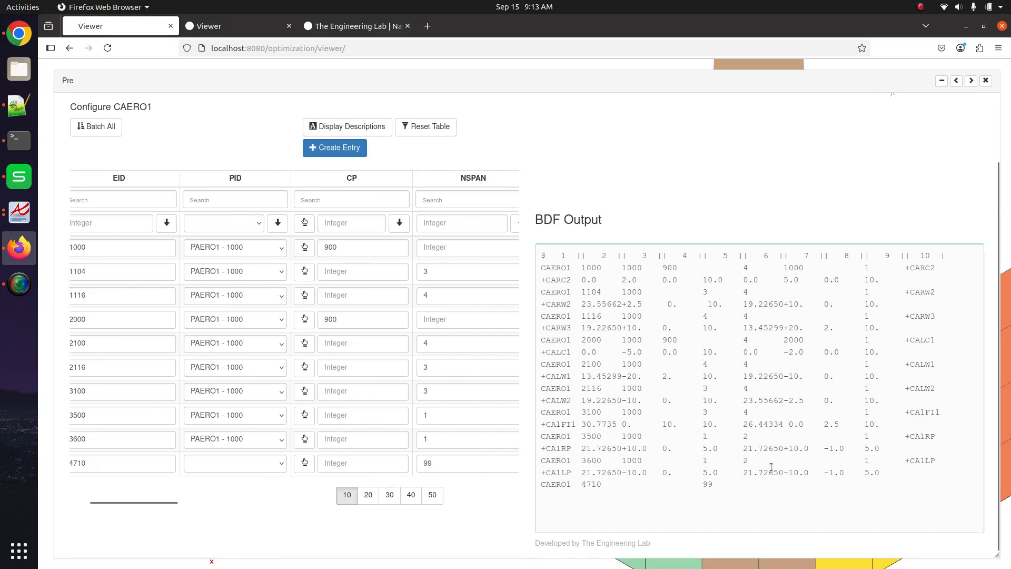
triple_click(708, 483)
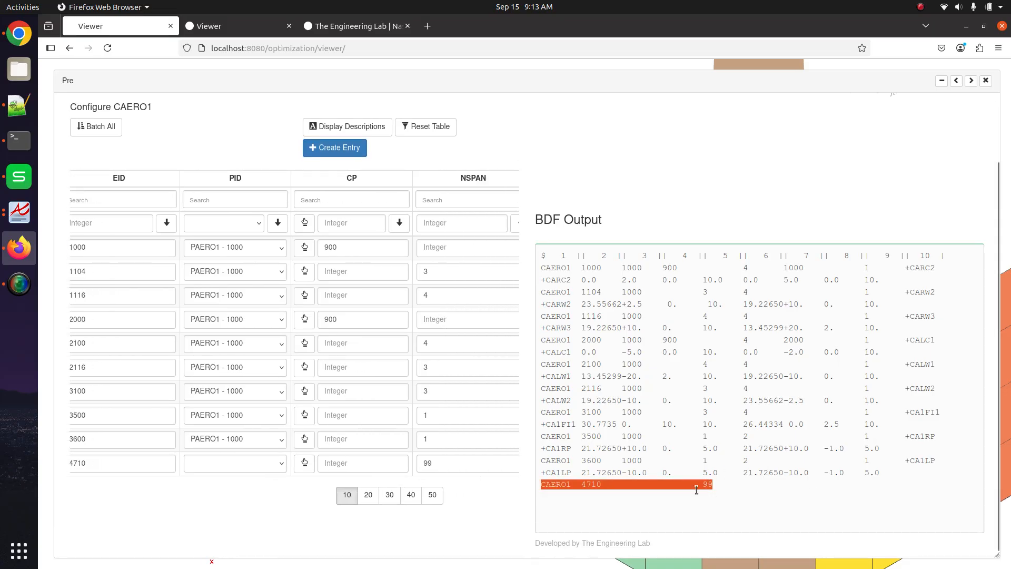
drag(702, 484, 733, 490)
Set NSPAN of CAERO1 entry 4710 to 123 and check the value in the BDF output.
double_click(478, 459)
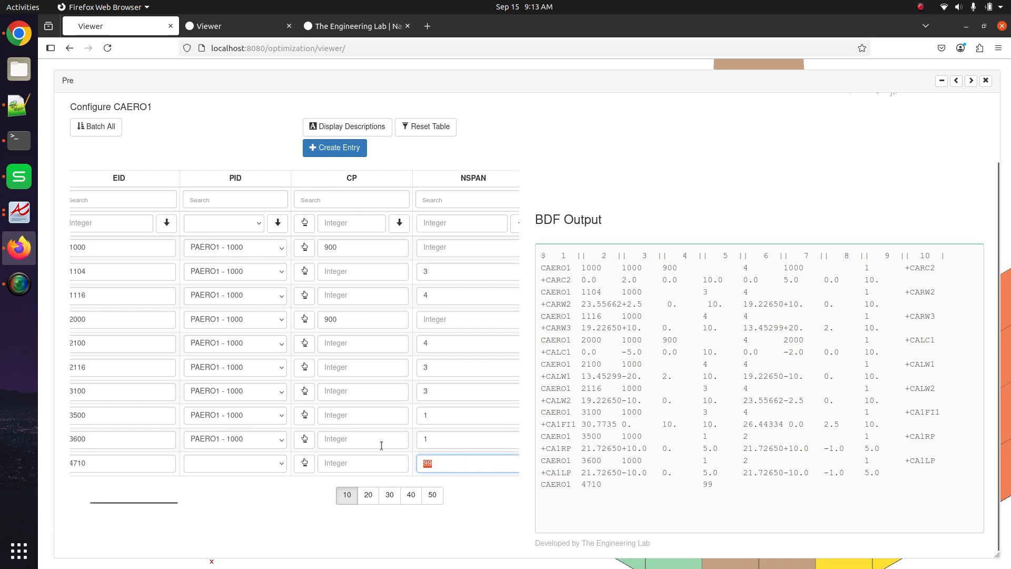
text(123)
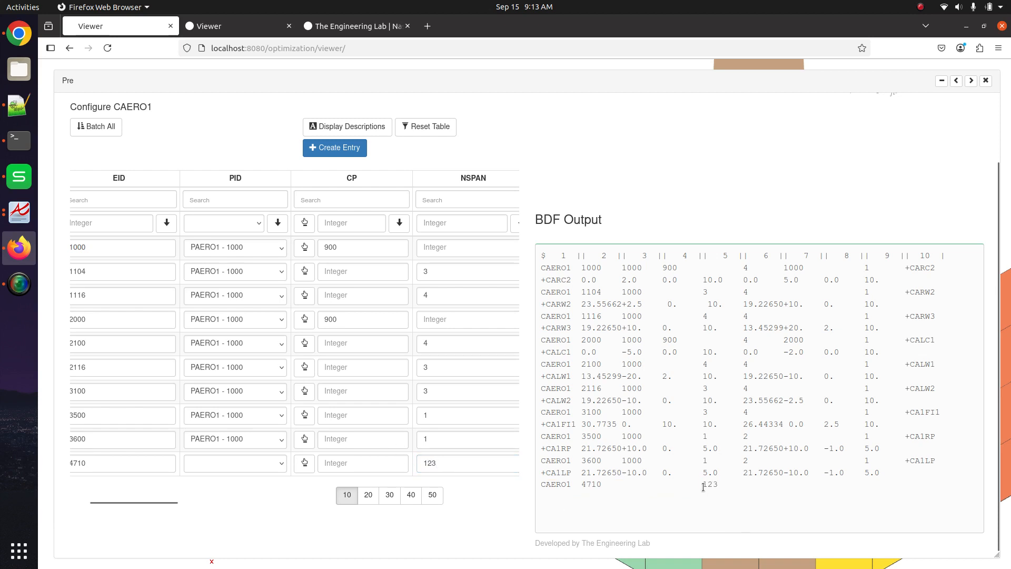
drag(703, 484, 737, 482)
Hide the BDF output and display the field descriptions in the CAERO1 table.
scroll(937, 184, up, 3)
click(978, 138)
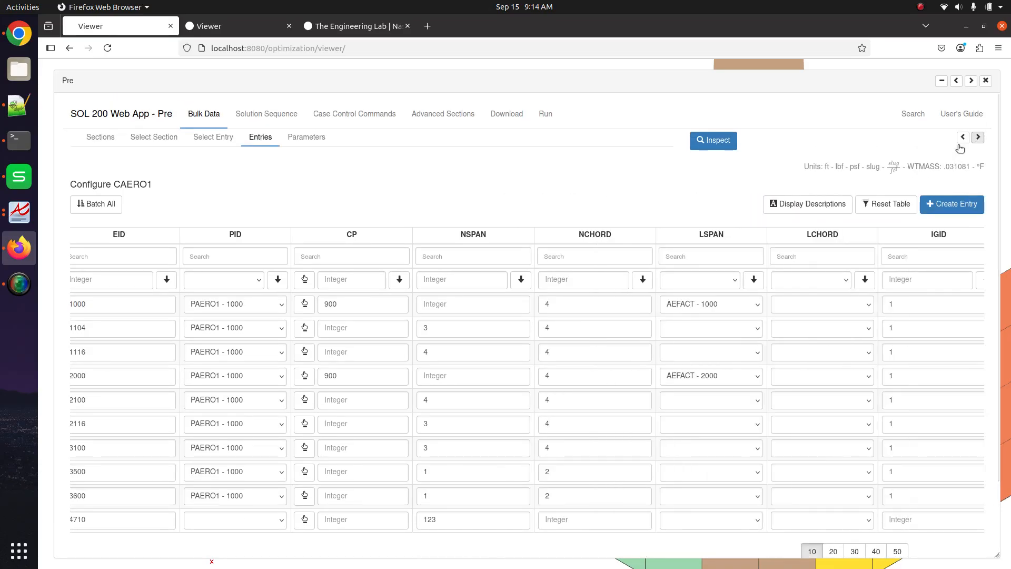
scroll(533, 316, down, 3)
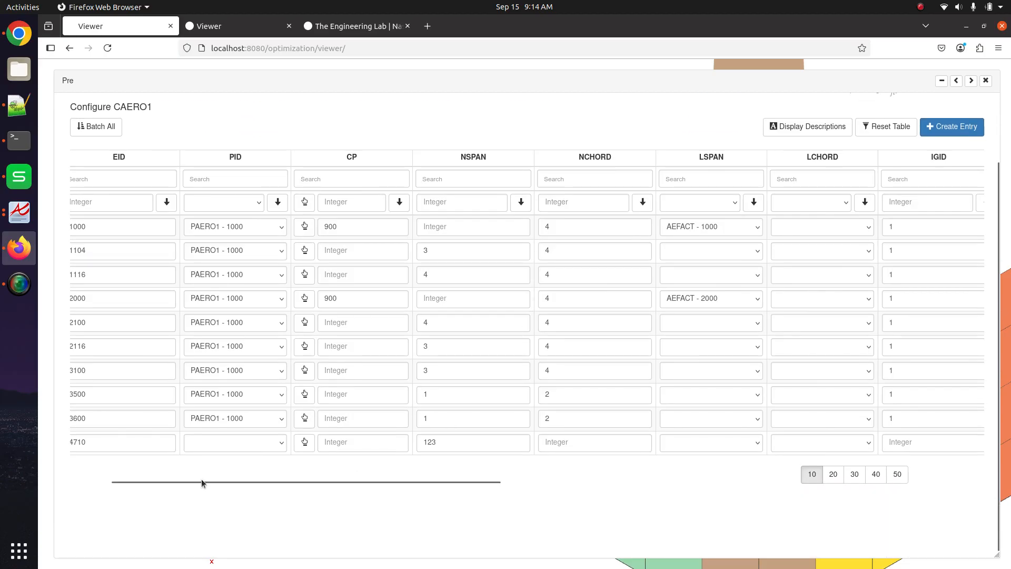
drag(201, 482, 135, 482)
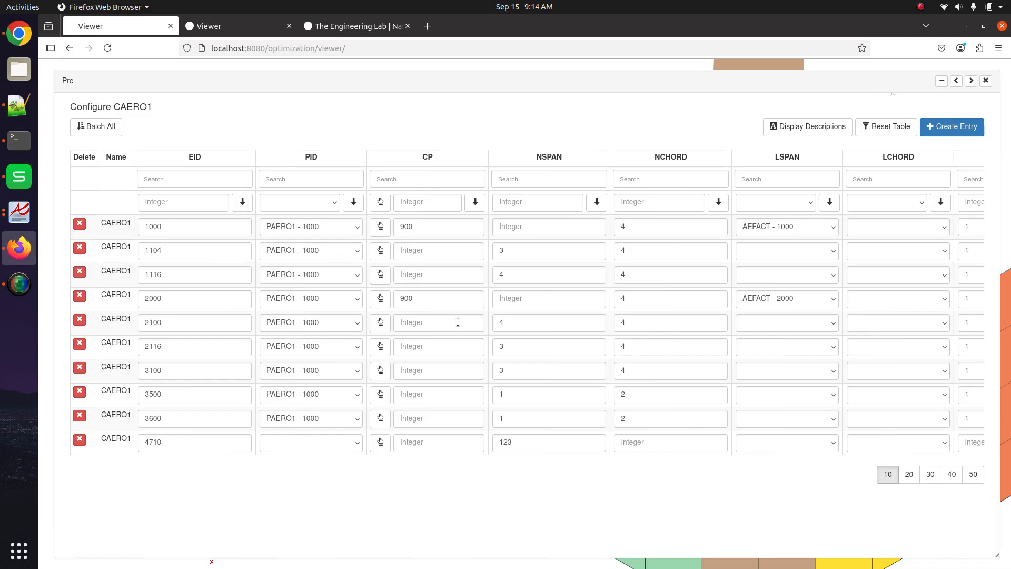
scroll(803, 154, up, 3)
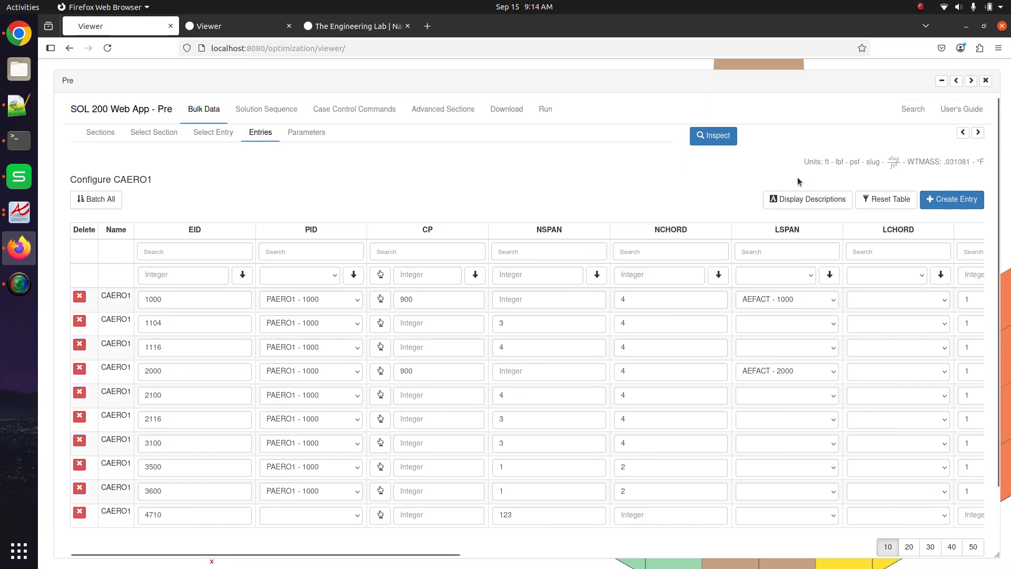
click(796, 211)
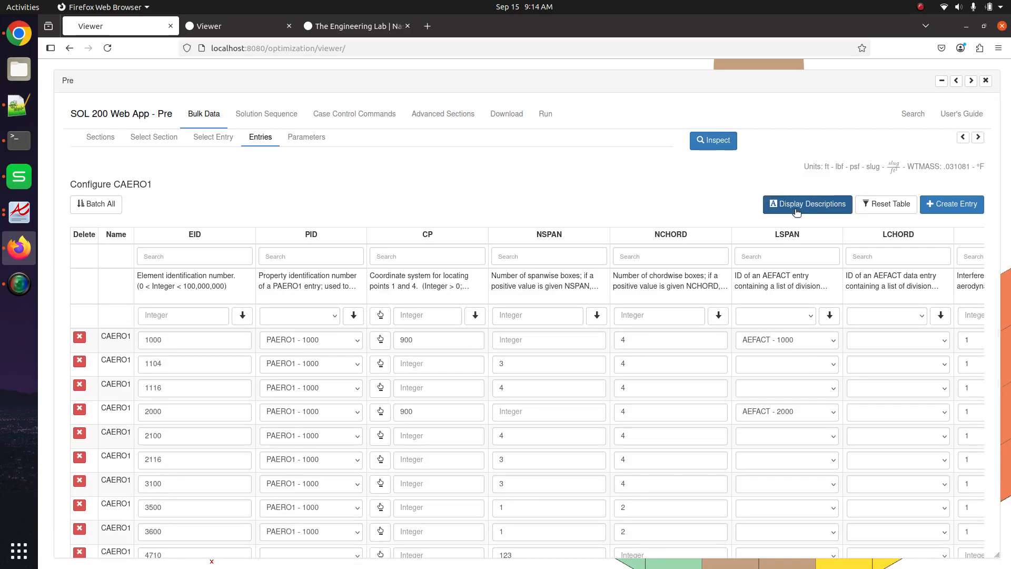
scroll(368, 379, down, 2)
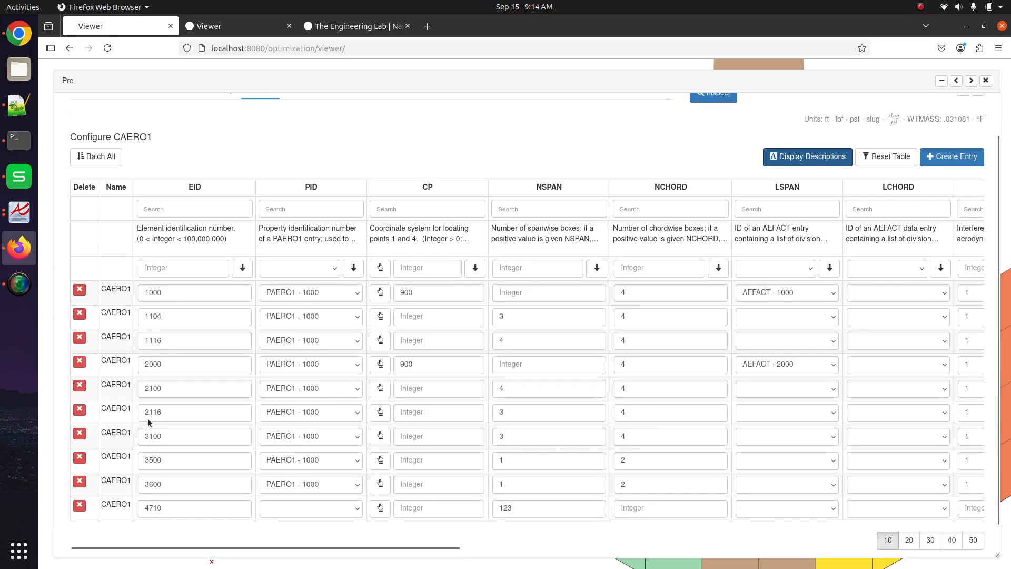
click(166, 392)
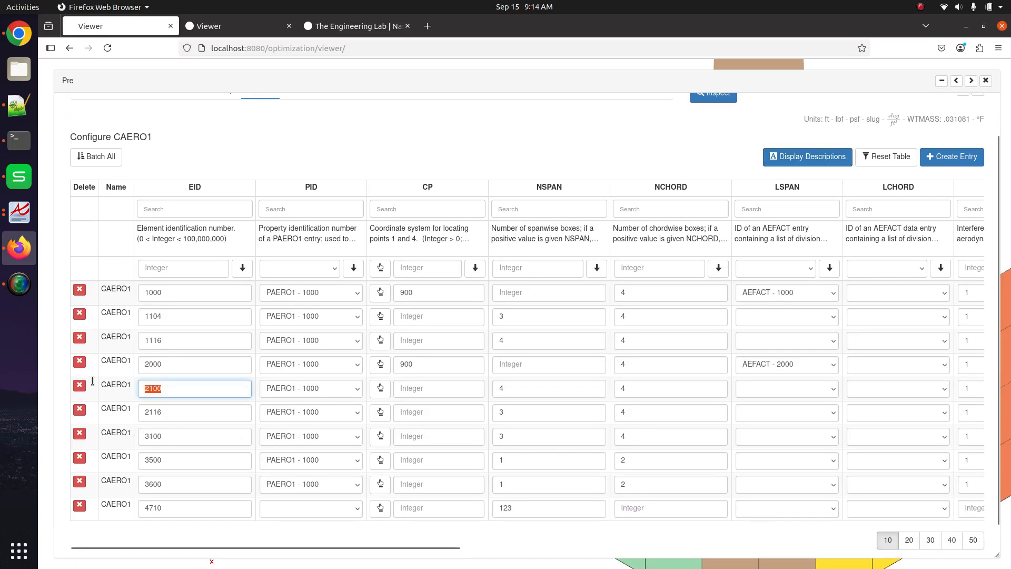
click(216, 271)
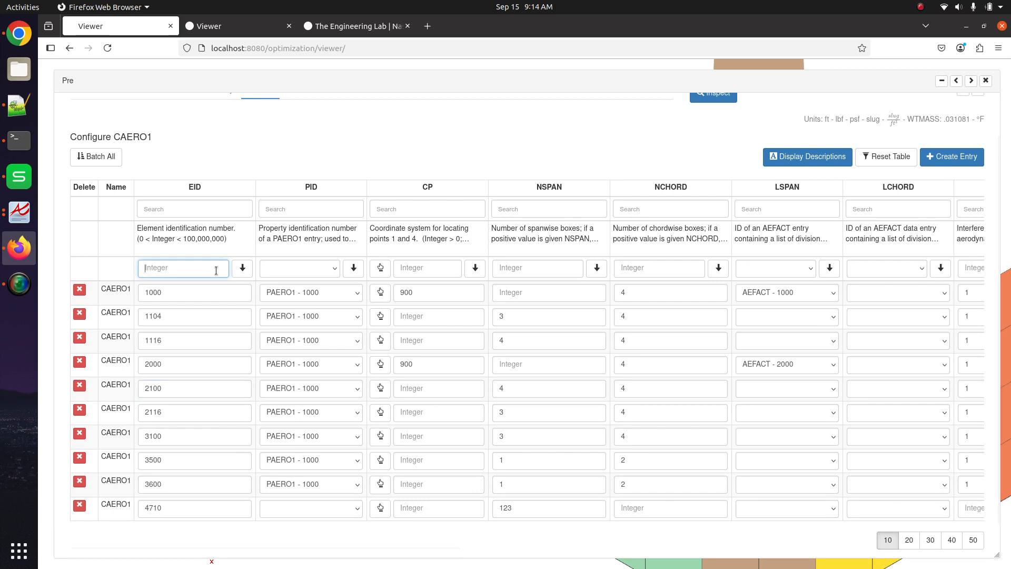
text(2100)
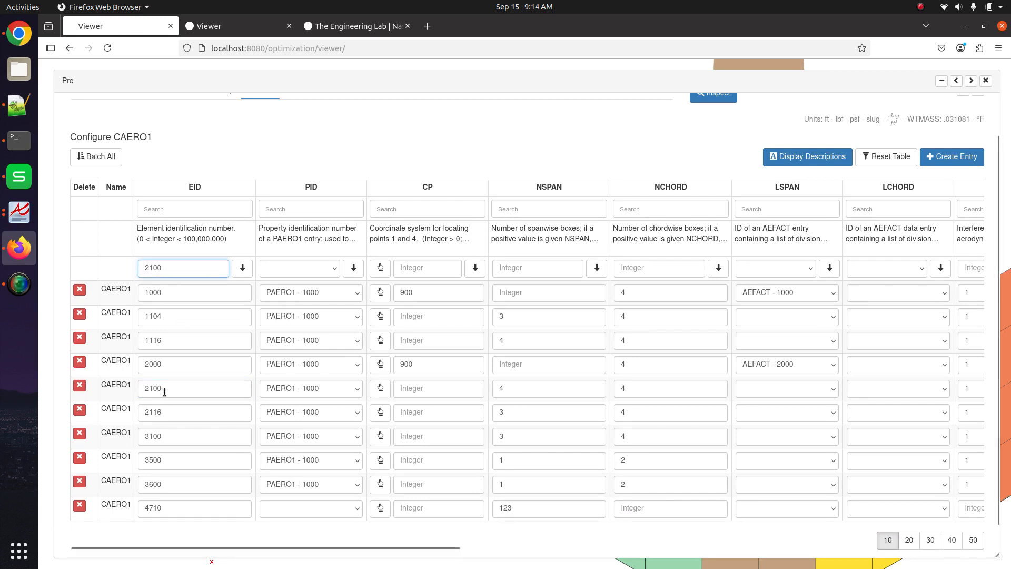
double_click(180, 270)
key(BackSpace)
Narrow the preprocessor window to reveal the model and set NSPAN of CAERO1 entry 2100 to 10.
click(515, 393)
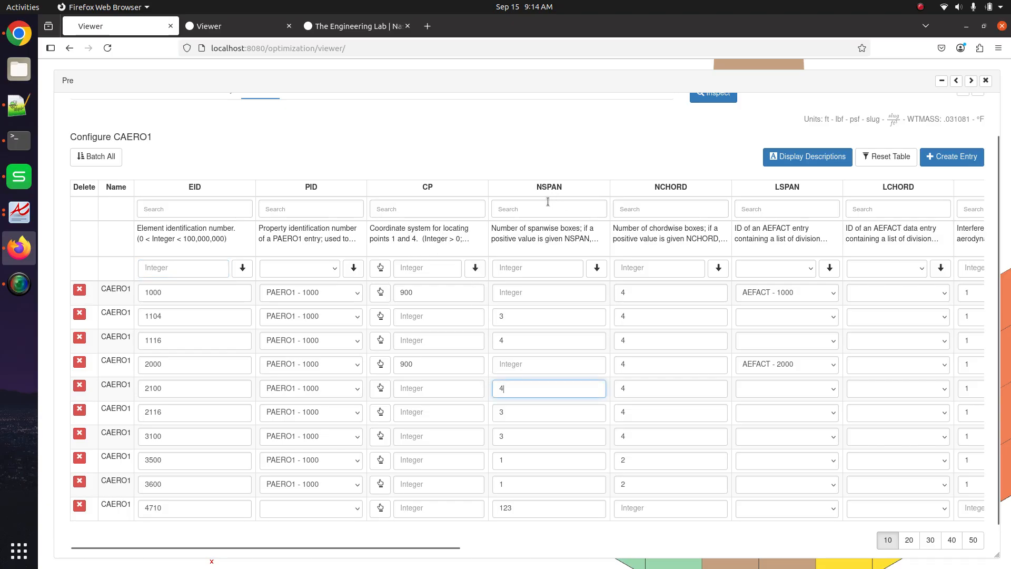
click(971, 83)
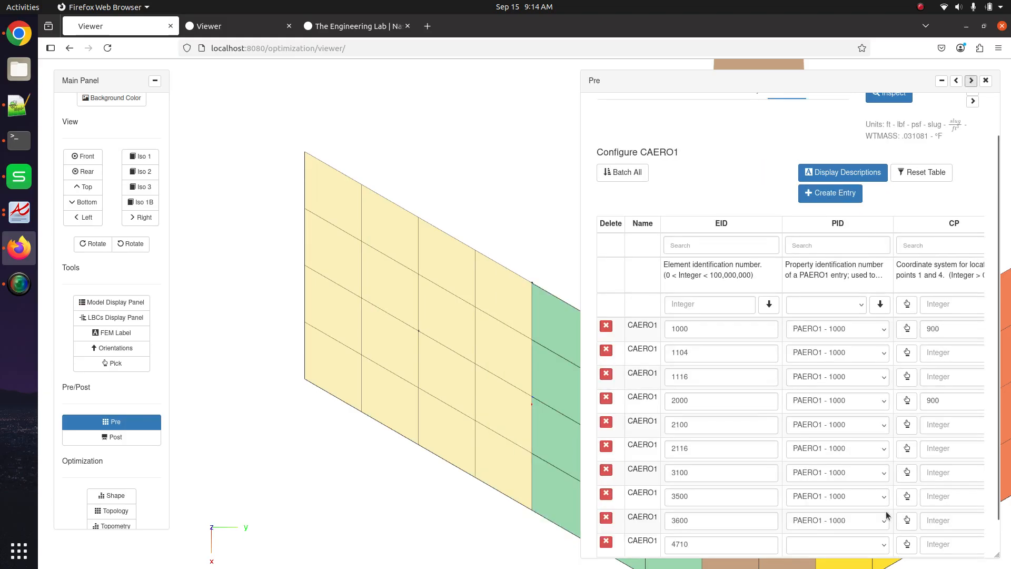
scroll(838, 451, up, 1)
scroll(837, 453, right, 2)
scroll(833, 444, down, 2)
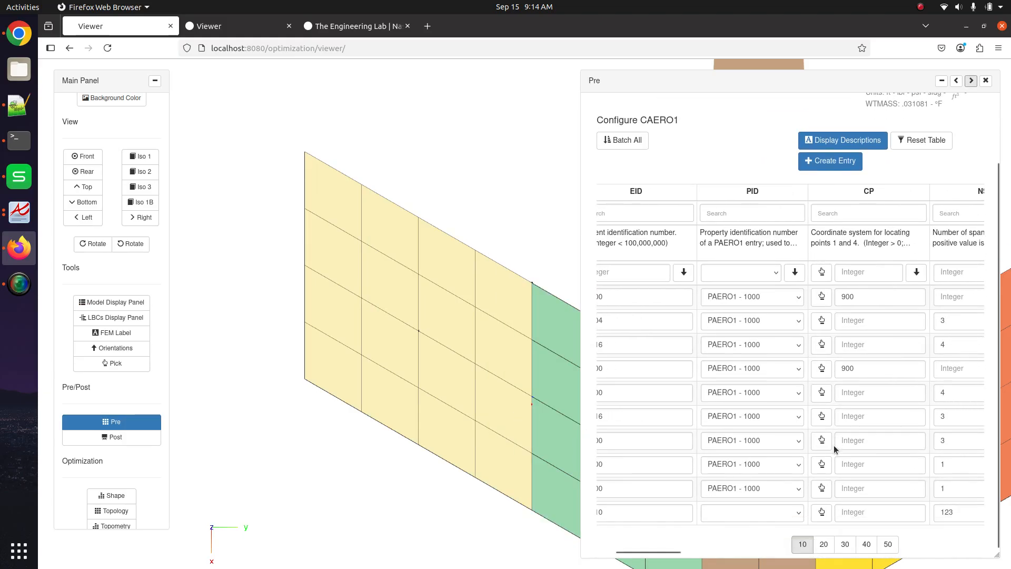
scroll(843, 437, right, 4)
scroll(849, 430, left, 6)
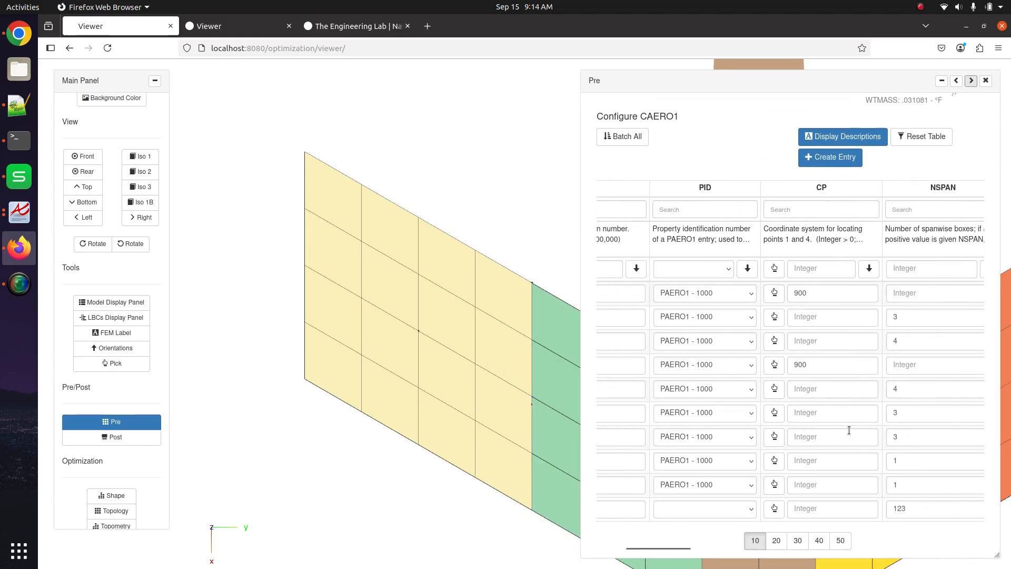
scroll(848, 427, right, 5)
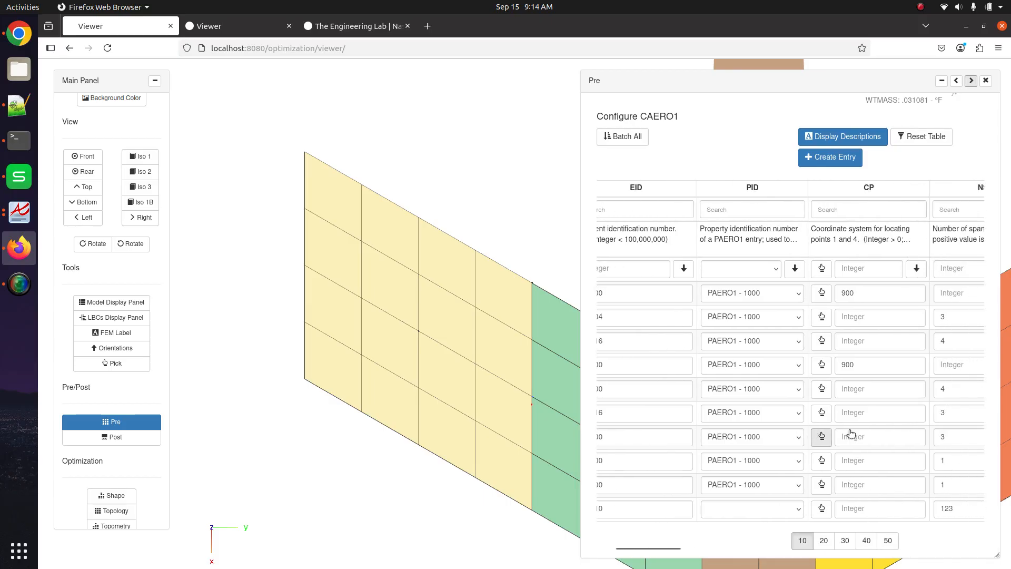
click(896, 388)
drag(896, 389, 819, 362)
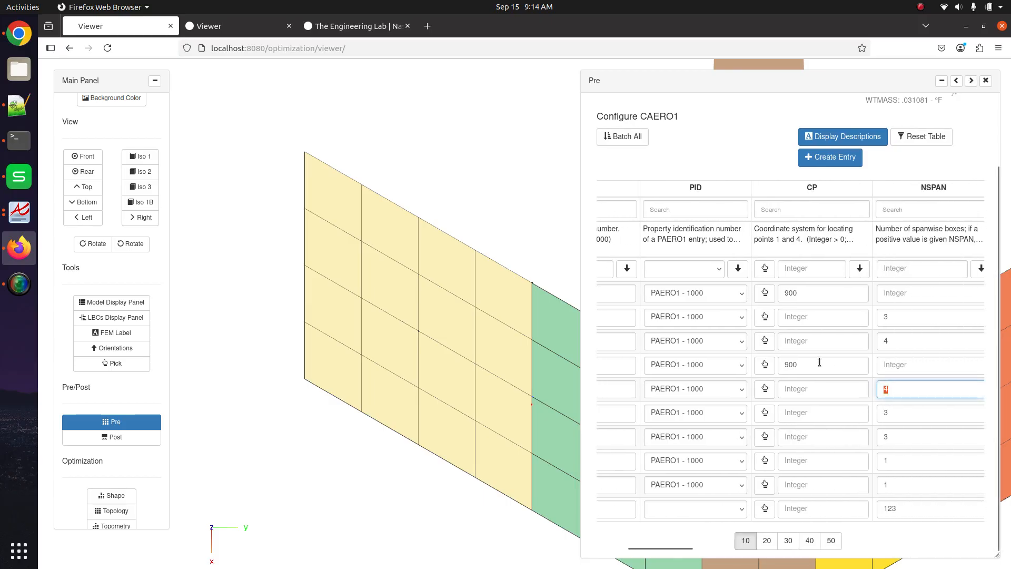
text(10)
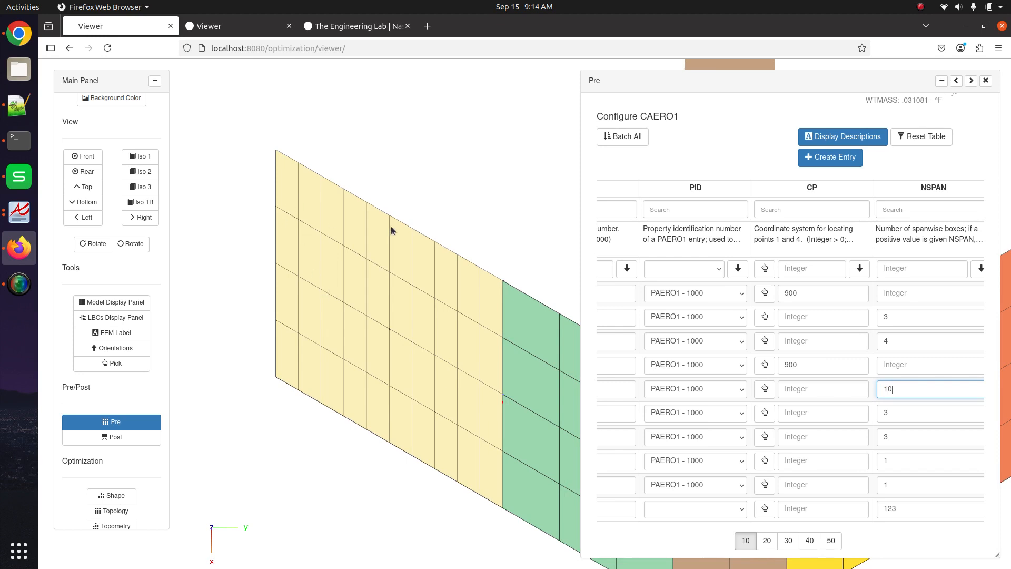
Set NCHORD of CAERO1 entry 2100 to 2 and apply it to the displayed panel.
scroll(810, 403, right, 2)
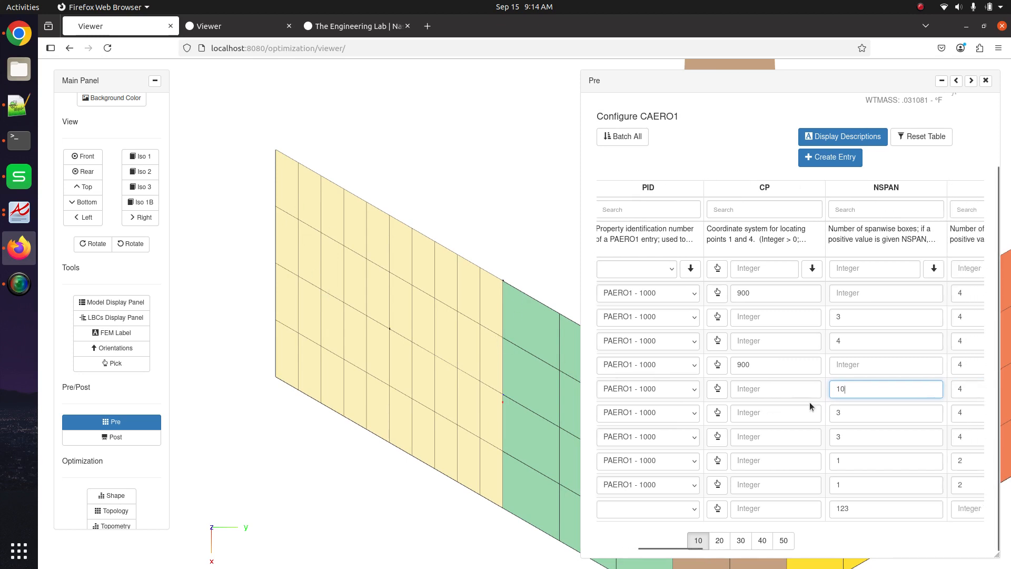
scroll(850, 391, right, 6)
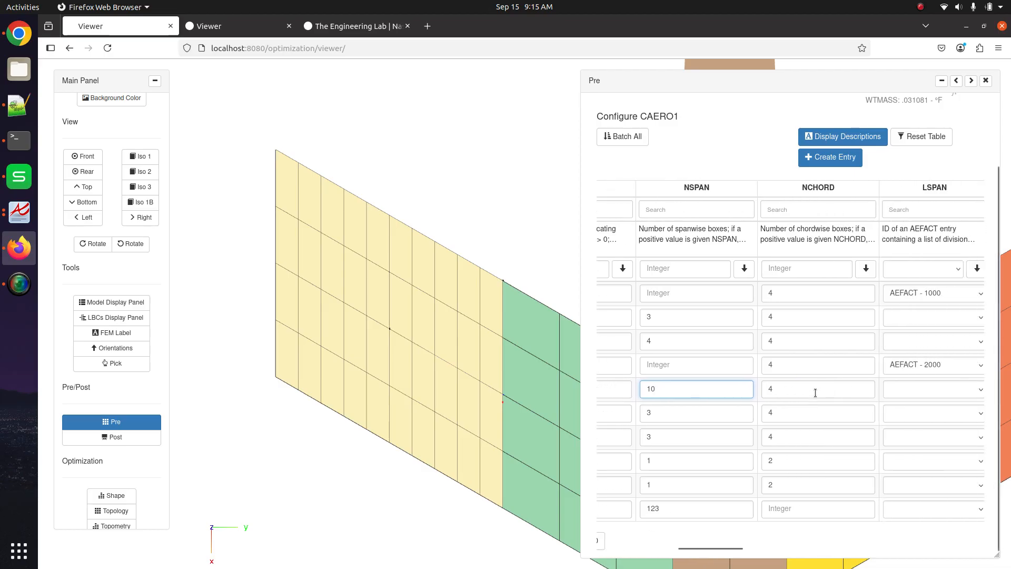
drag(815, 390, 754, 388)
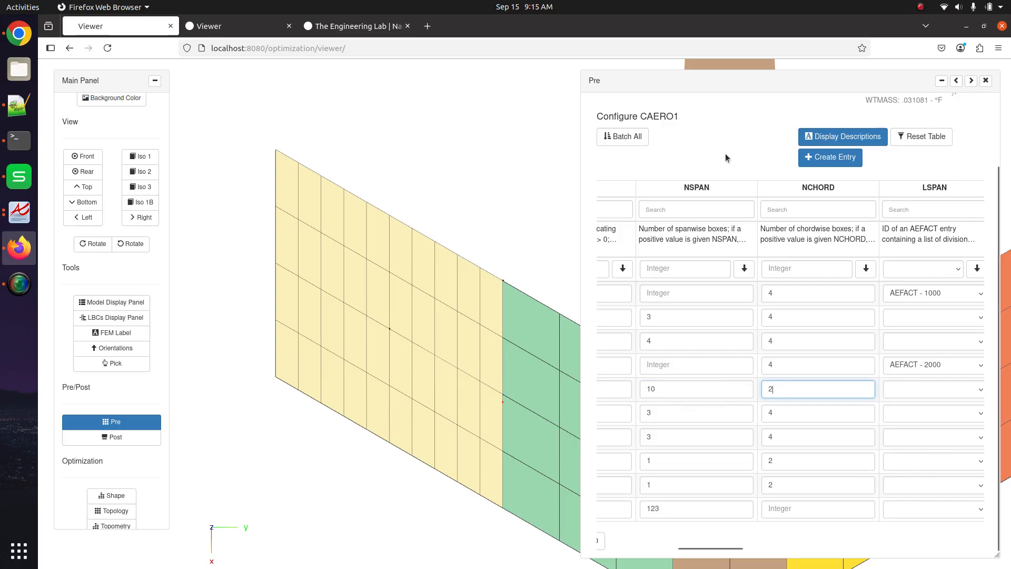
click(303, 229)
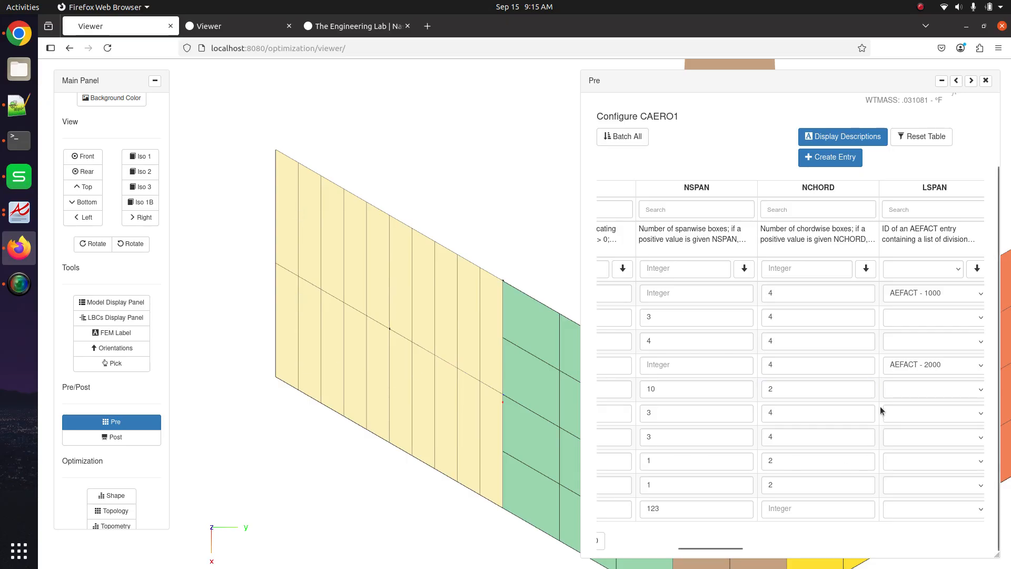
Review the remaining CAERO1 fields from LSPAN through the X1, Y1 and Z1 point locations.
scroll(878, 400, right, 3)
scroll(877, 397, right, 4)
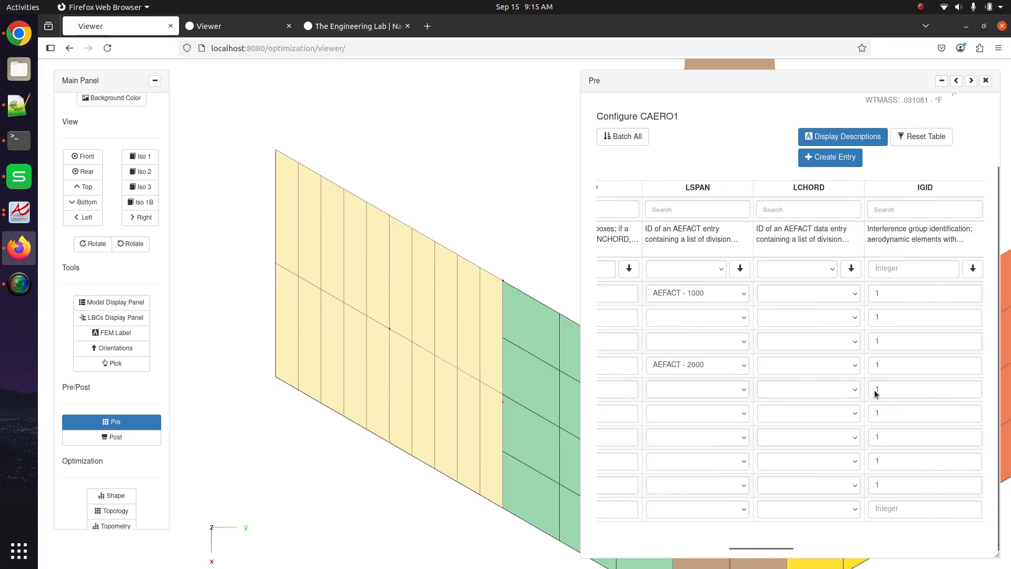
scroll(875, 390, right, 5)
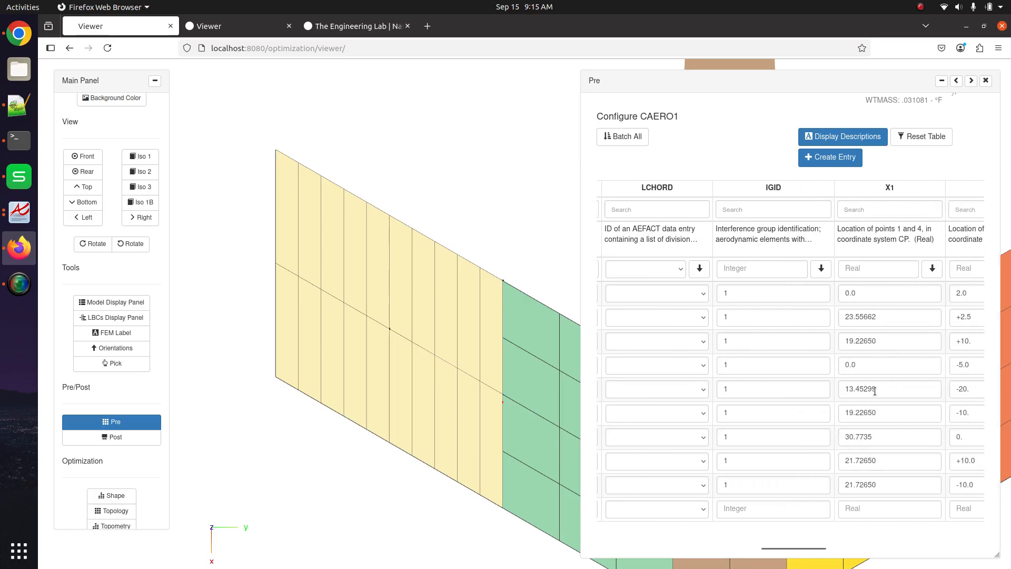
scroll(875, 391, right, 4)
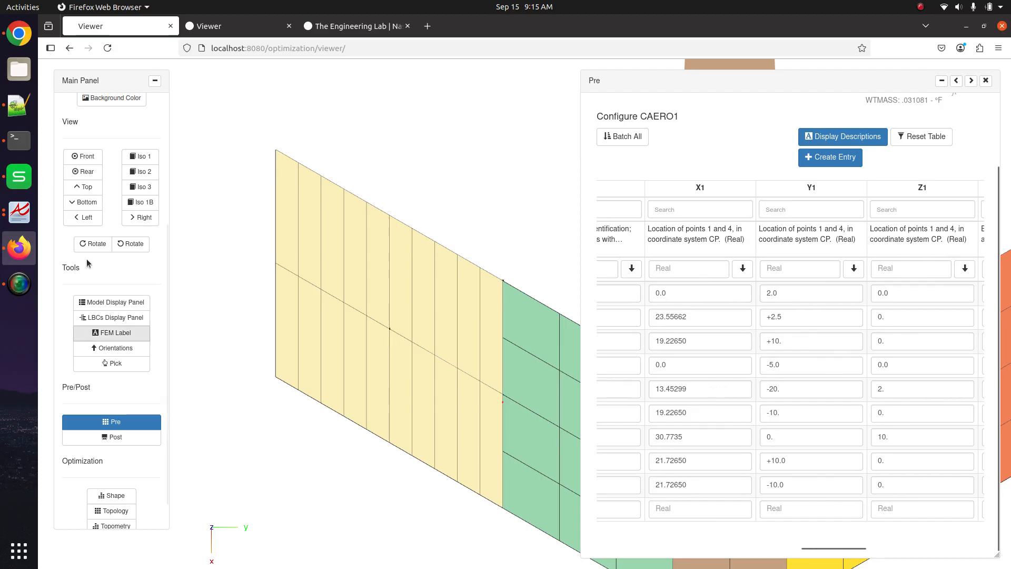
Switch to the MSC Nastran Quick Reference Guide in Atril and read the CAERO1 field descriptions.
click(12, 212)
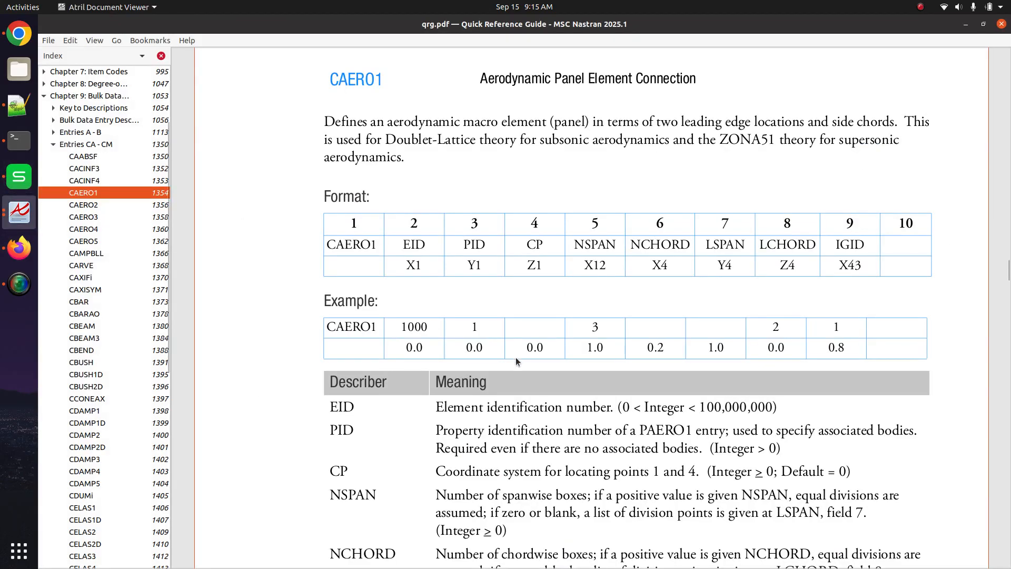
scroll(516, 358, down, 5)
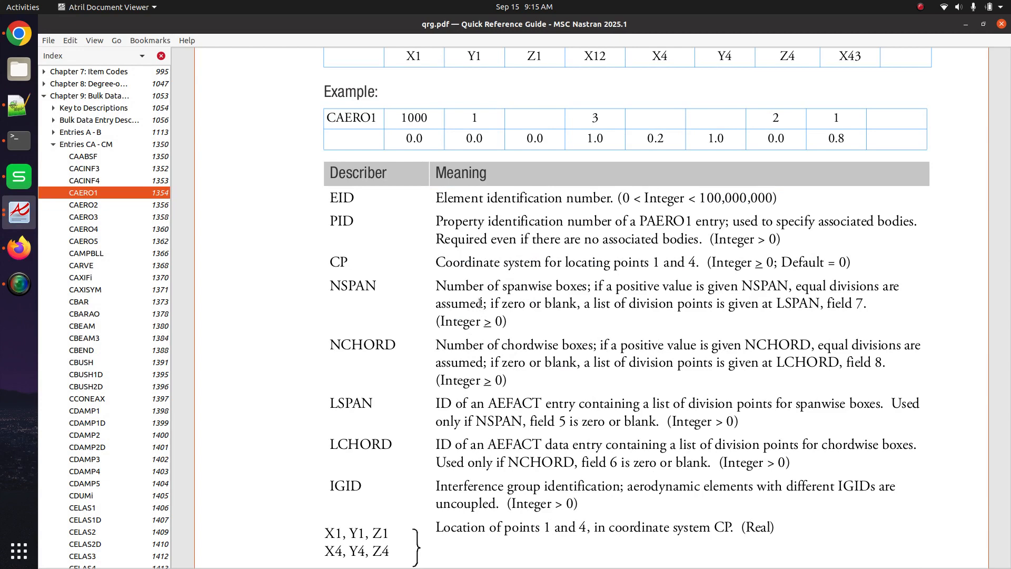
scroll(481, 303, down, 15)
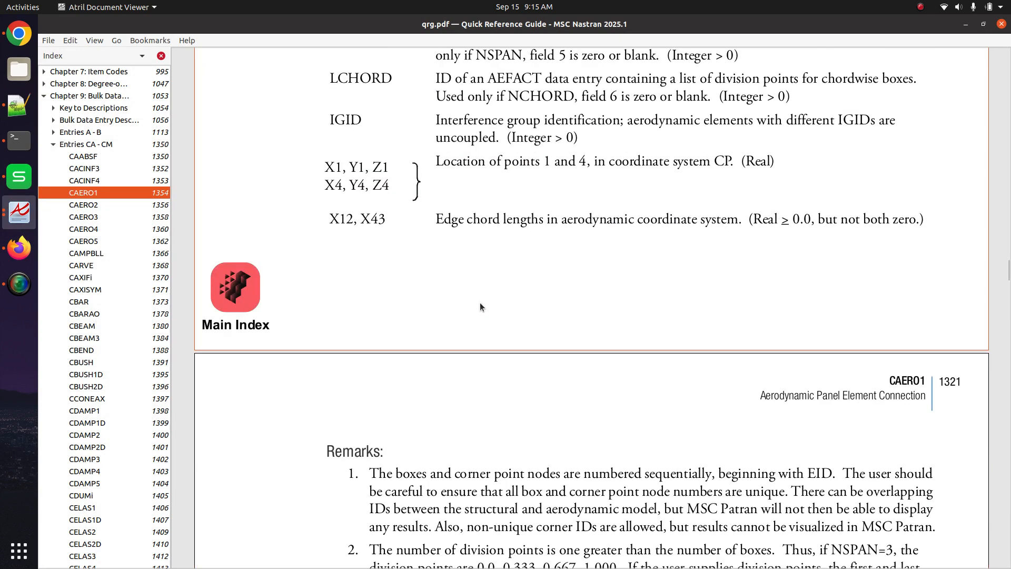
Read the CAERO1 remarks in the Quick Reference Guide and enlarge Figure 9-5 showing the aerodynamic panel's element coordinate system.
scroll(480, 302, up, 4)
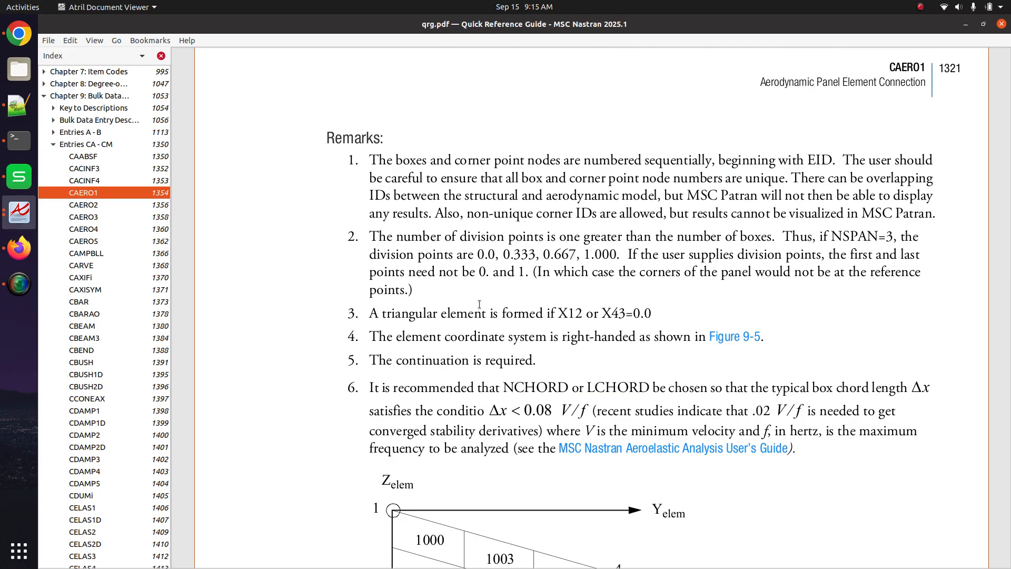
scroll(480, 304, down, 5)
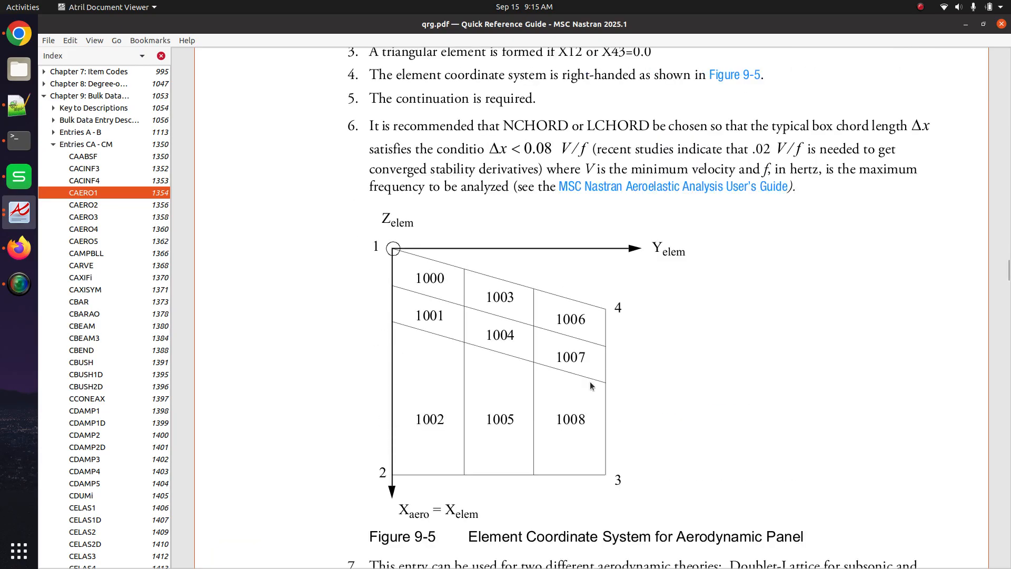
ctrl+scroll(489, 390, up, 1)
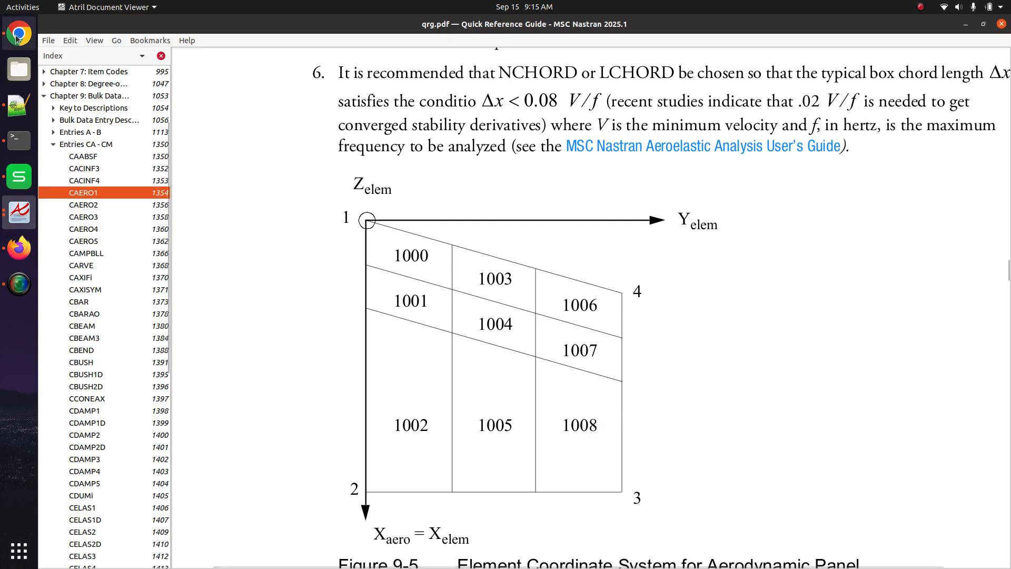
Switch back to the Viewer in Firefox and review the point 1 and point 4 location fields of the CAERO1 entries.
click(19, 247)
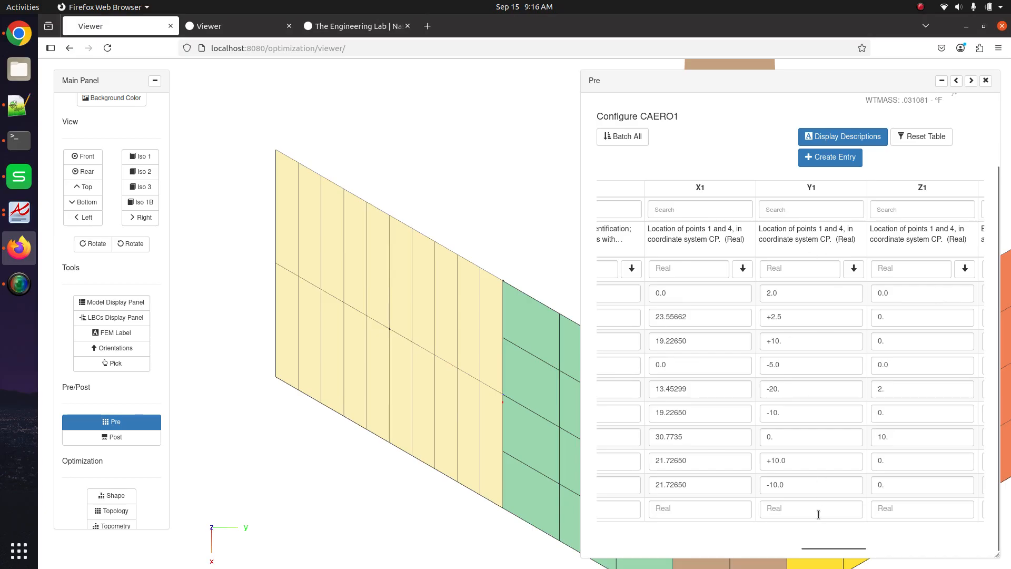
drag(829, 548, 930, 551)
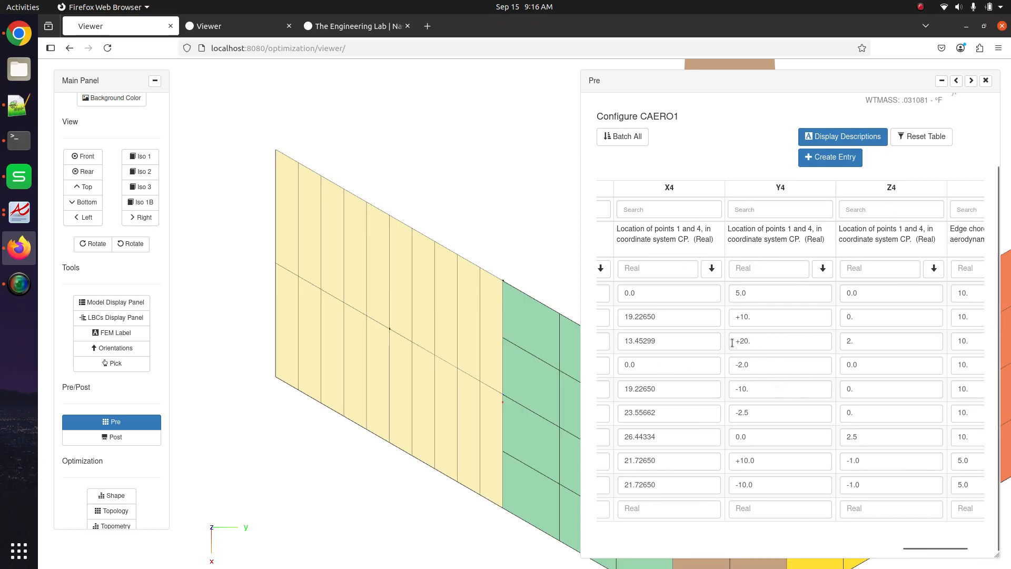
drag(907, 548, 786, 529)
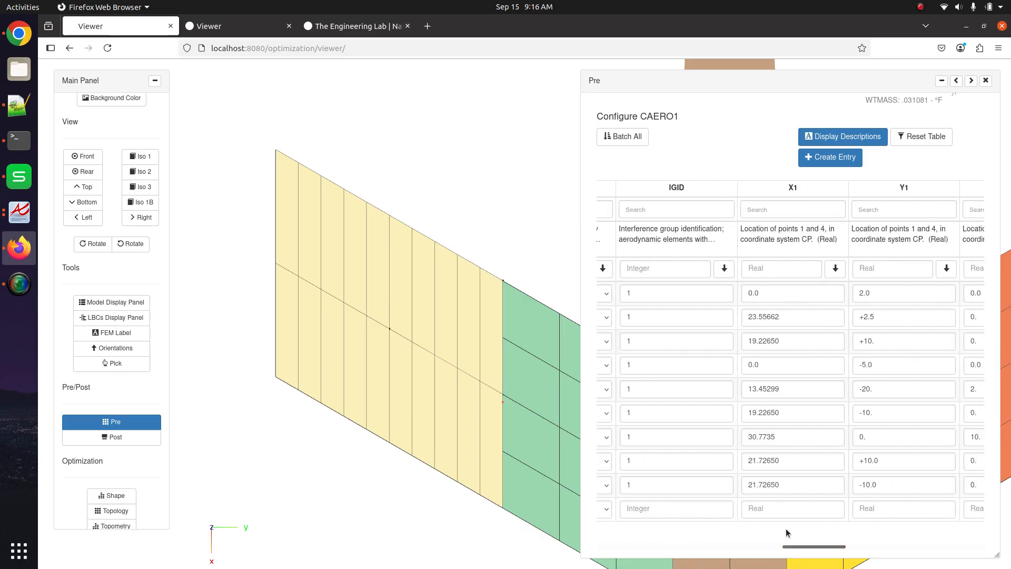
Try X1 of 23.45299 for CAERO1 entry 2100, inspect the displayed panel, and restore X1 to 13.45299.
click(753, 390)
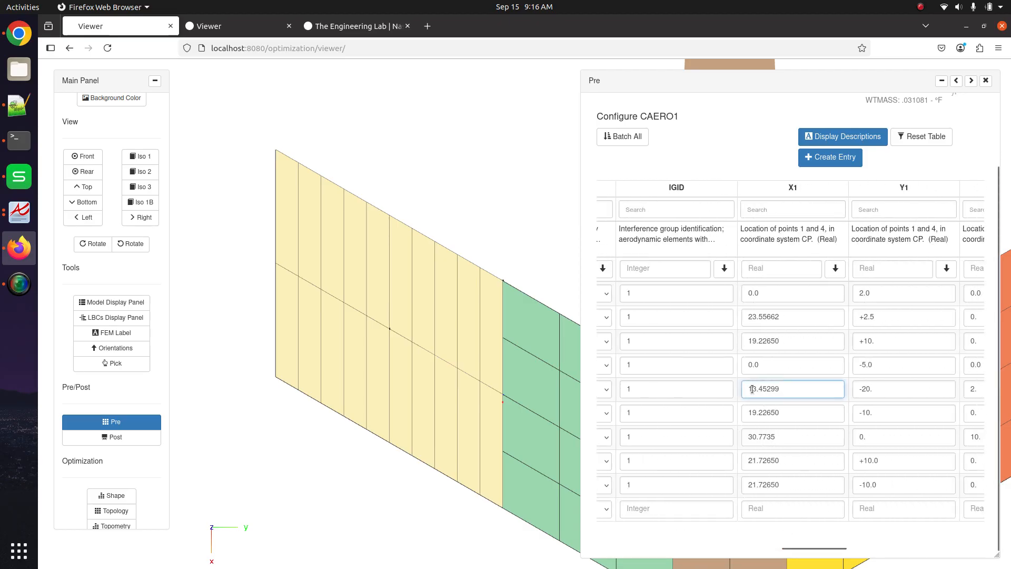
key(BackSpace)
text(2)
drag(359, 337, 305, 249)
scroll(261, 290, down, 3)
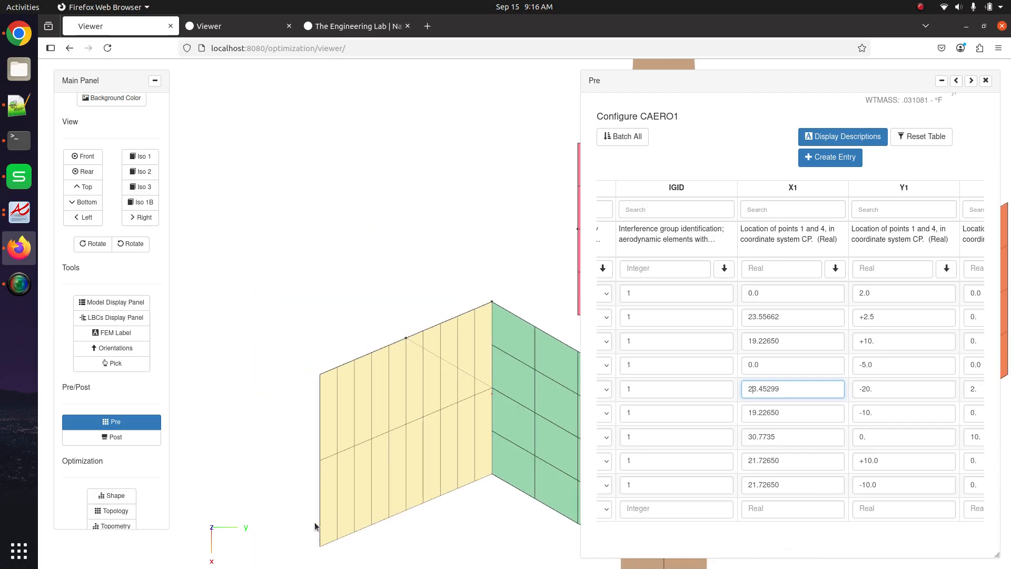
key(BackSpace)
text(1)
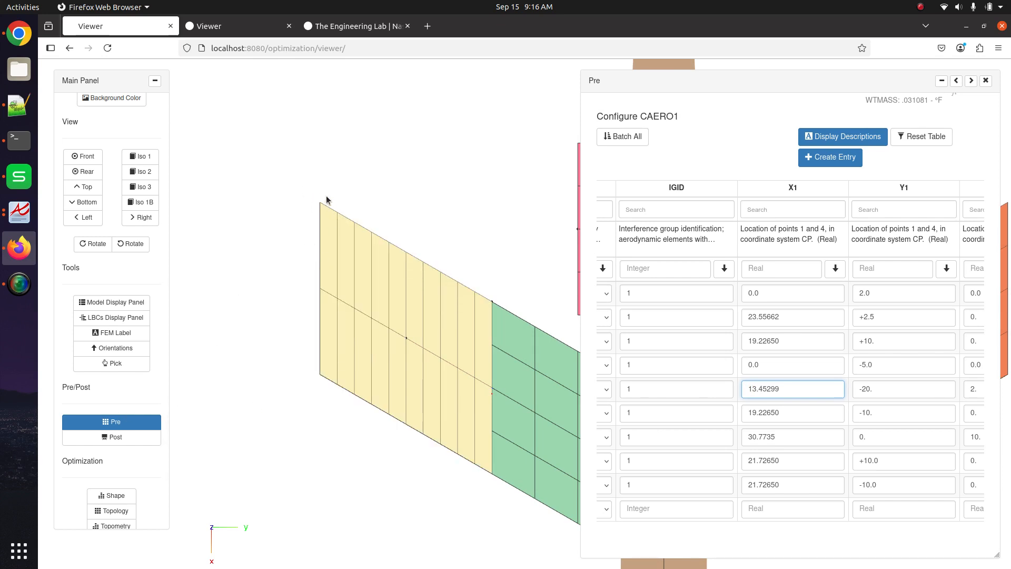
Try Y1 values of -10. and -30. for CAERO1 entry 2100 and inspect how the panel's span responds.
click(865, 389)
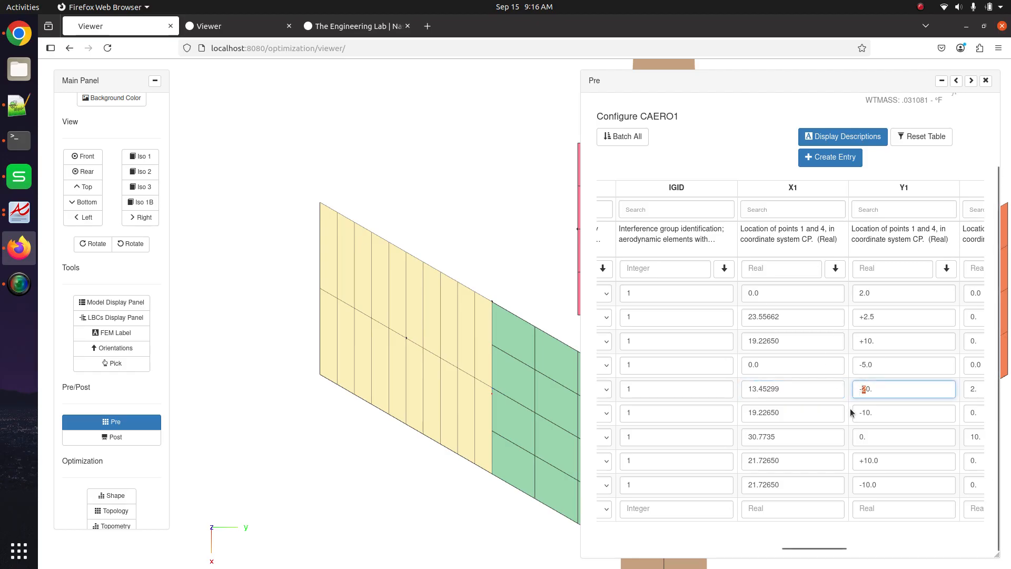
text(1)
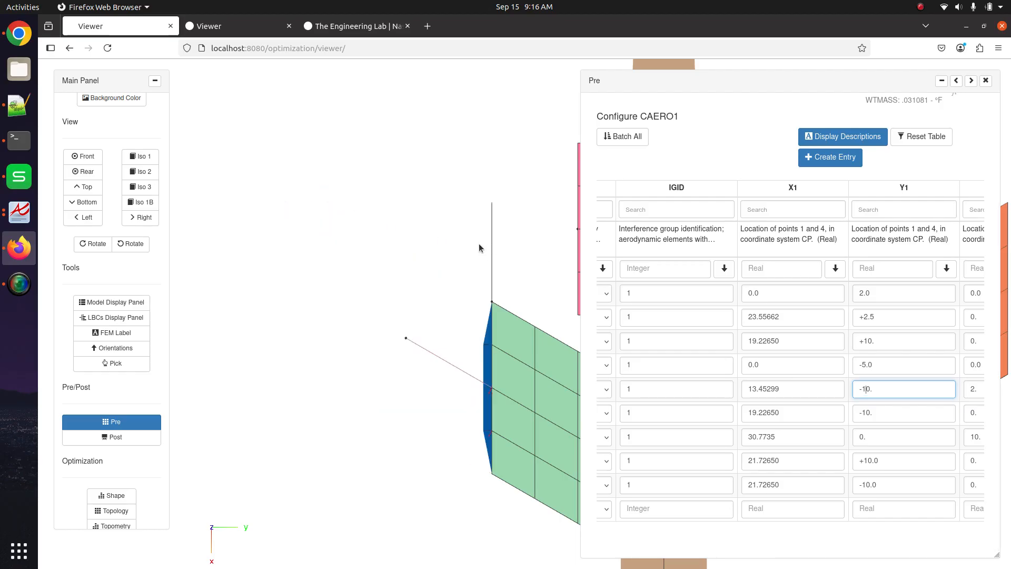
key(BackSpace)
text(3)
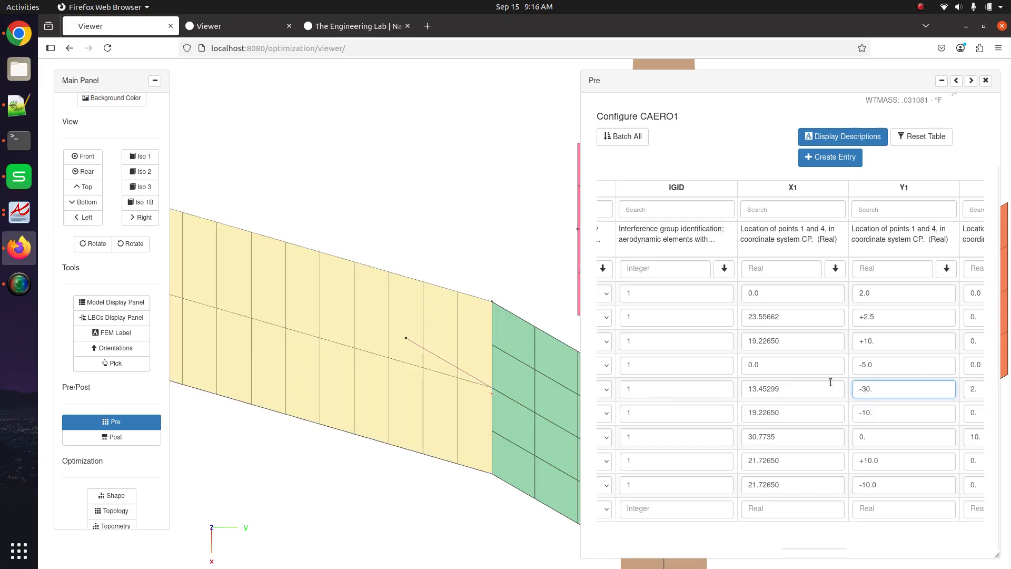
right_click(655, 322)
click(450, 316)
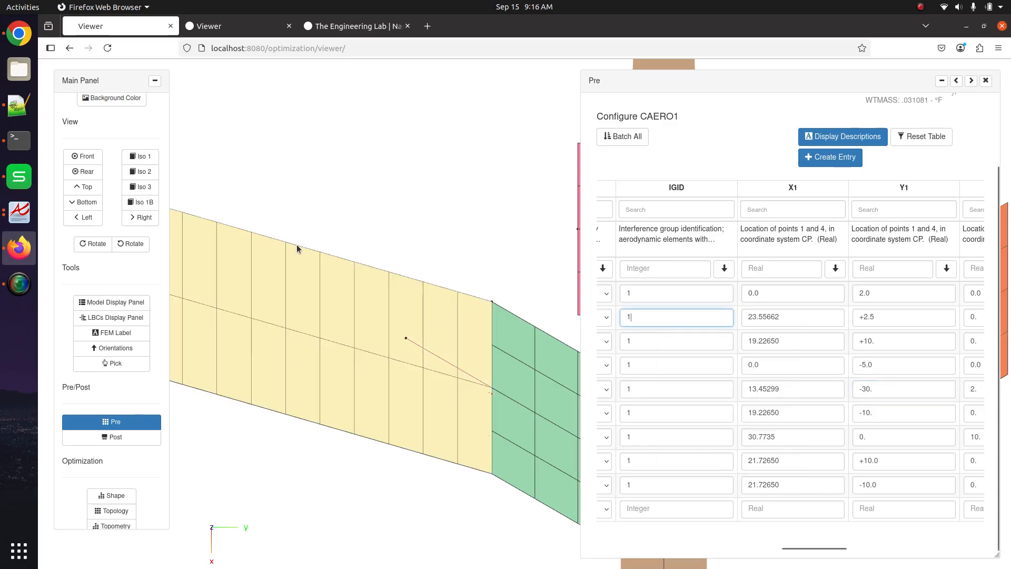
drag(469, 290, 340, 267)
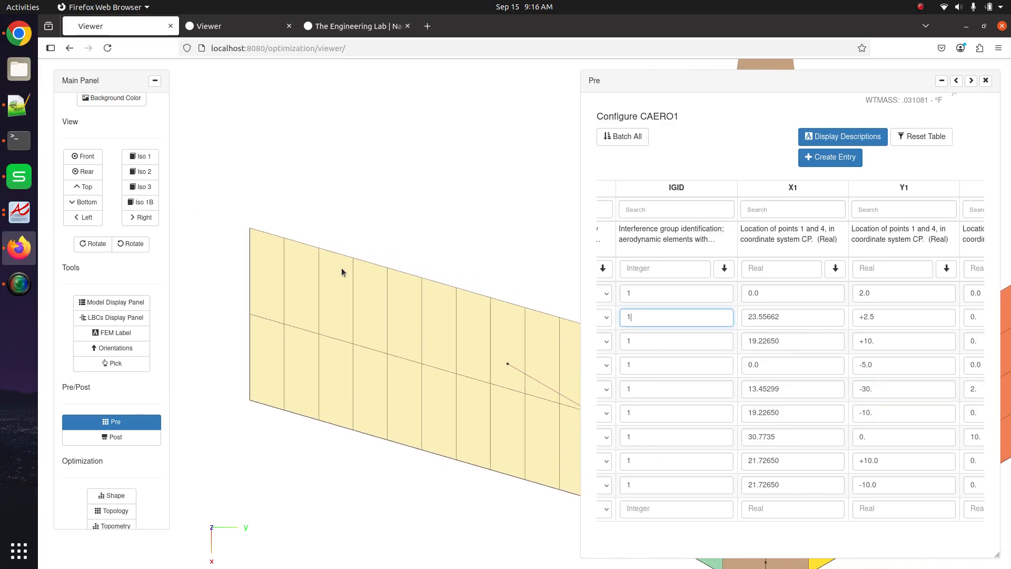
scroll(372, 283, down, 3)
drag(428, 300, 366, 297)
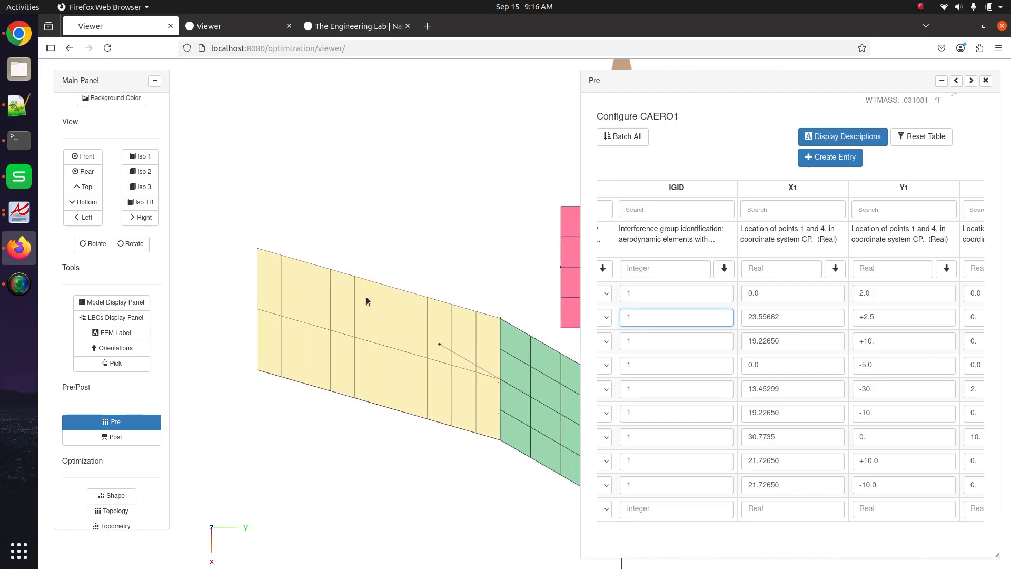
Set Y1 of CAERO1 entry 2100 to -10. and return it to -20., applying each value to the displayed panel.
click(864, 389)
key(BackSpace)
text(1)
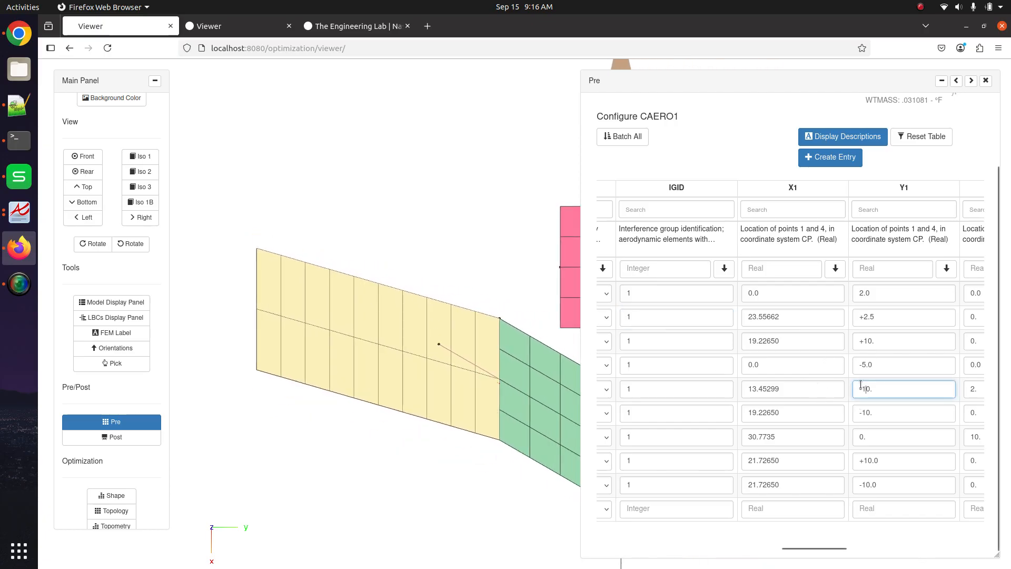
key(BackSpace)
text(2)
click(753, 161)
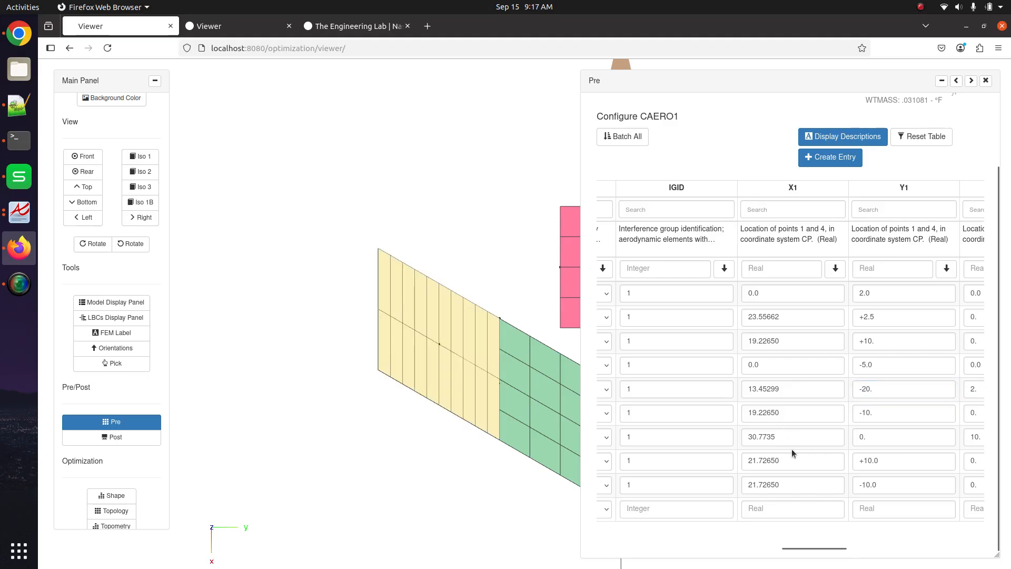
Set the edge chord length X12 of CAERO1 entry 2100 to 15.
drag(833, 551, 945, 552)
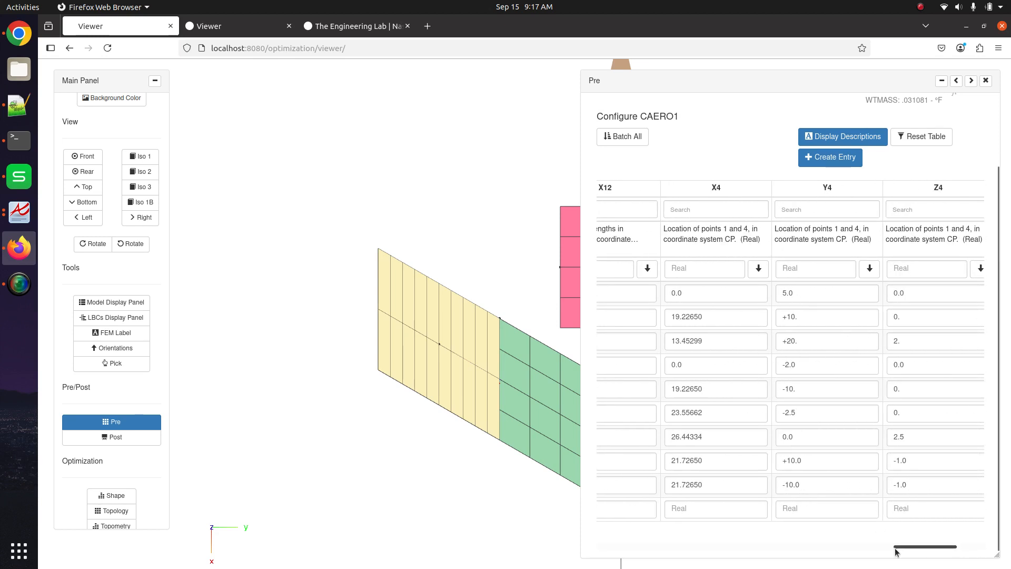
drag(899, 549, 876, 551)
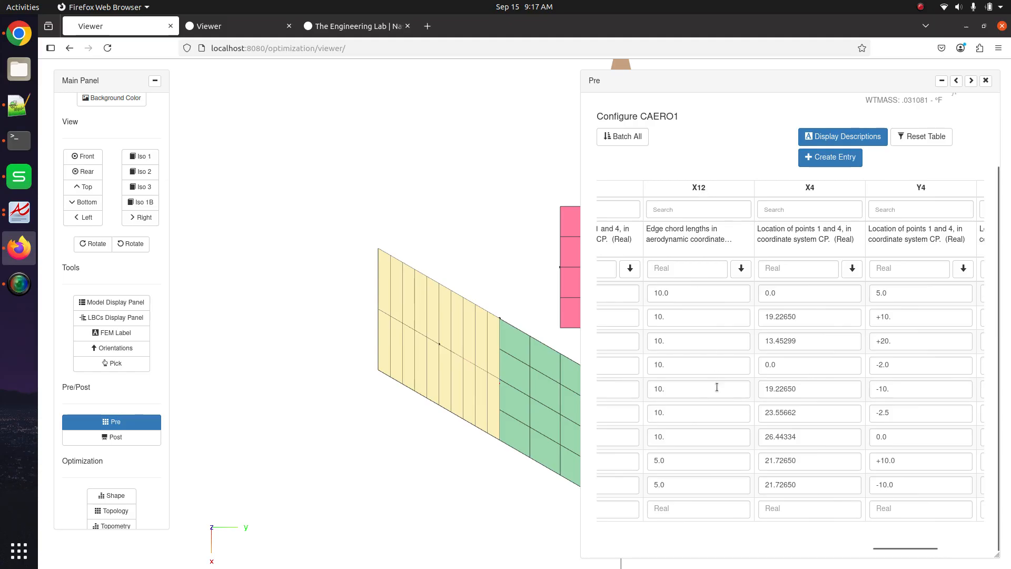
click(659, 390)
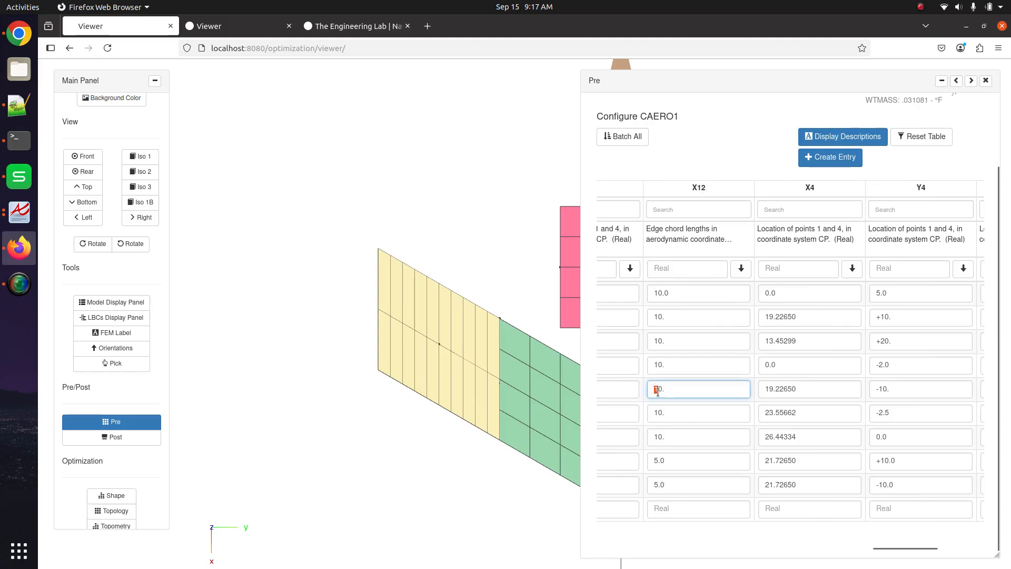
text(15.)
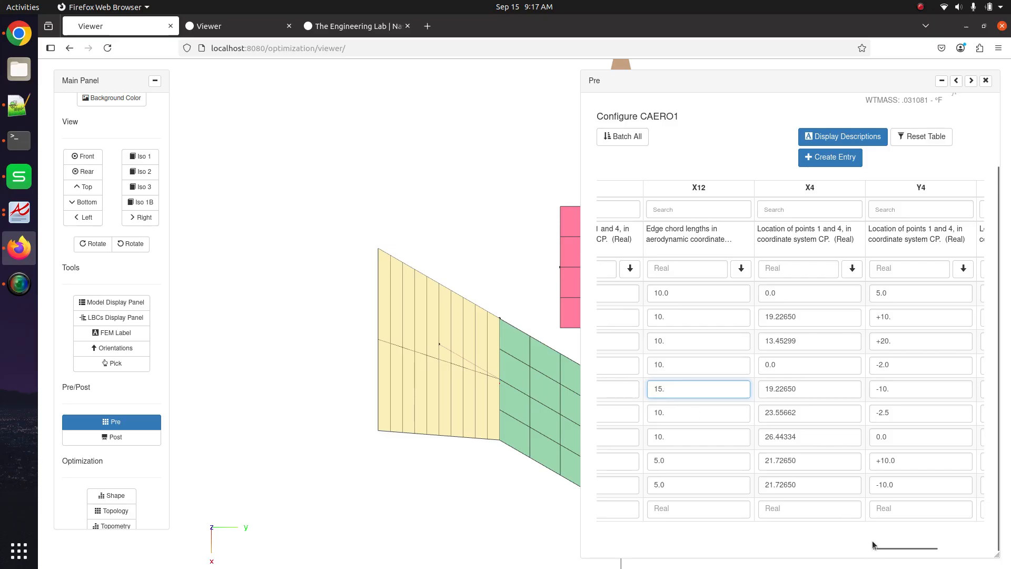
Set the edge chord length X43 of CAERO1 entry 2100 to 20. and inspect the whole reshaped panel.
drag(879, 548, 923, 550)
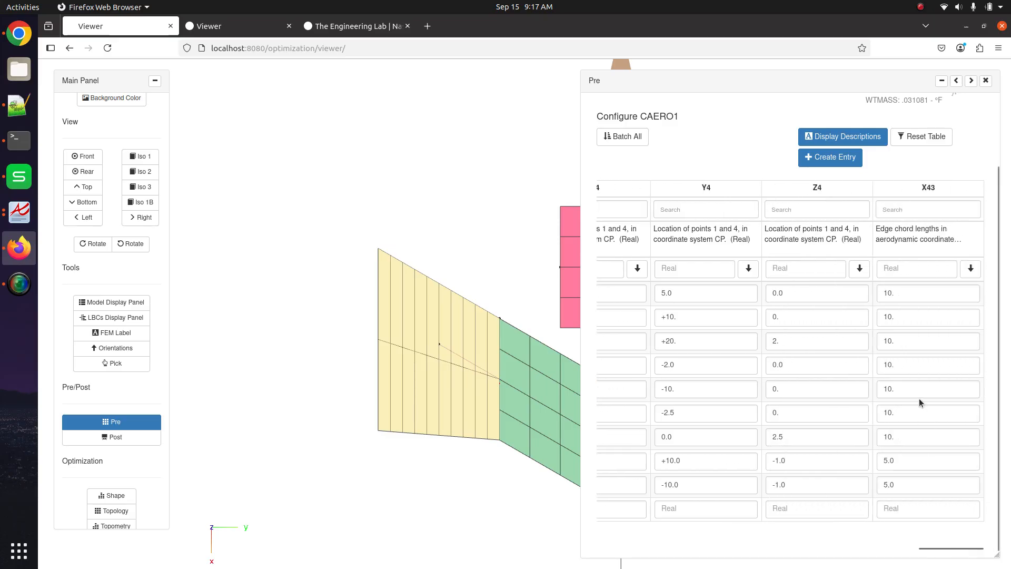
drag(889, 389, 880, 388)
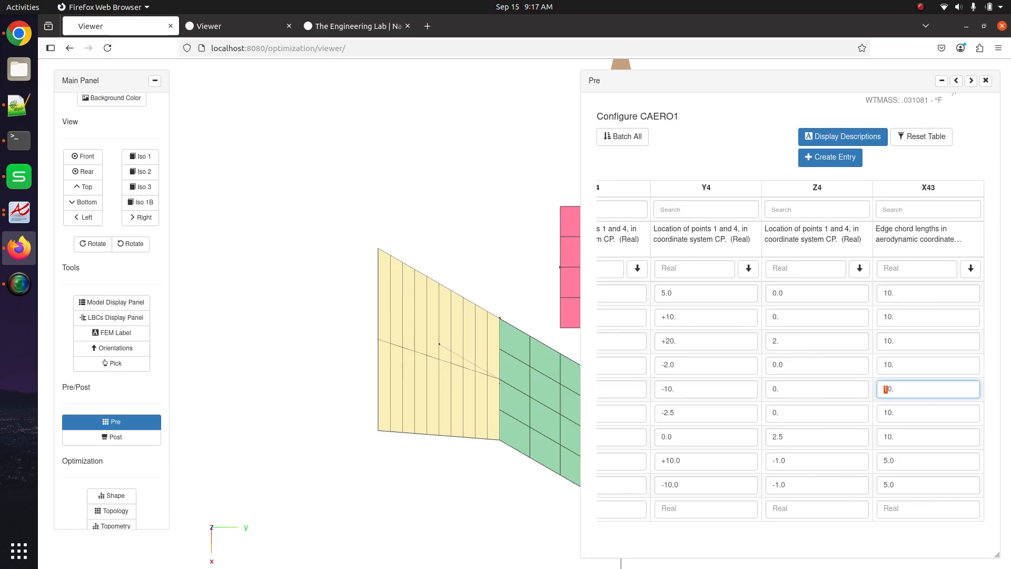
text(2)
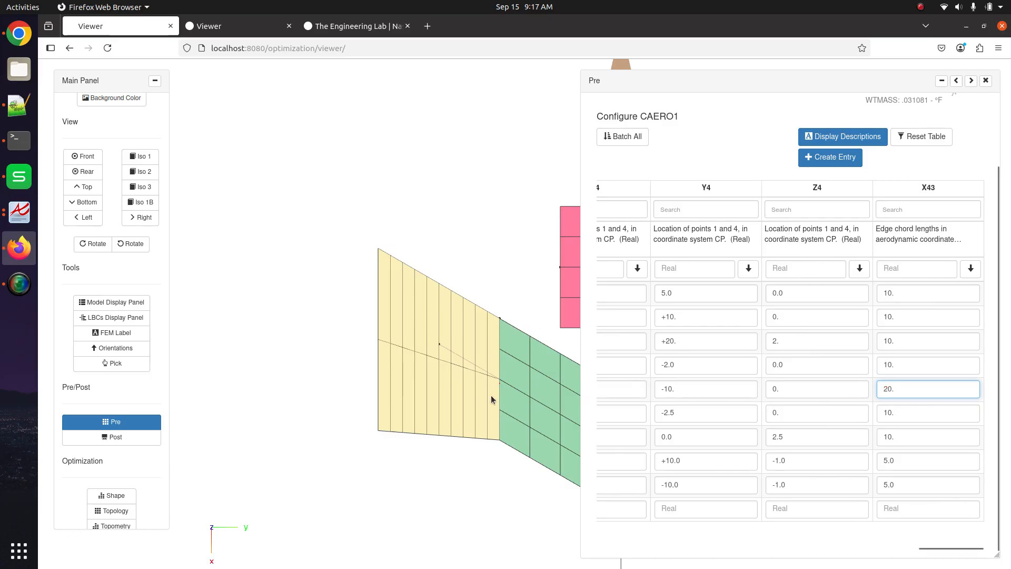
drag(508, 302, 475, 418)
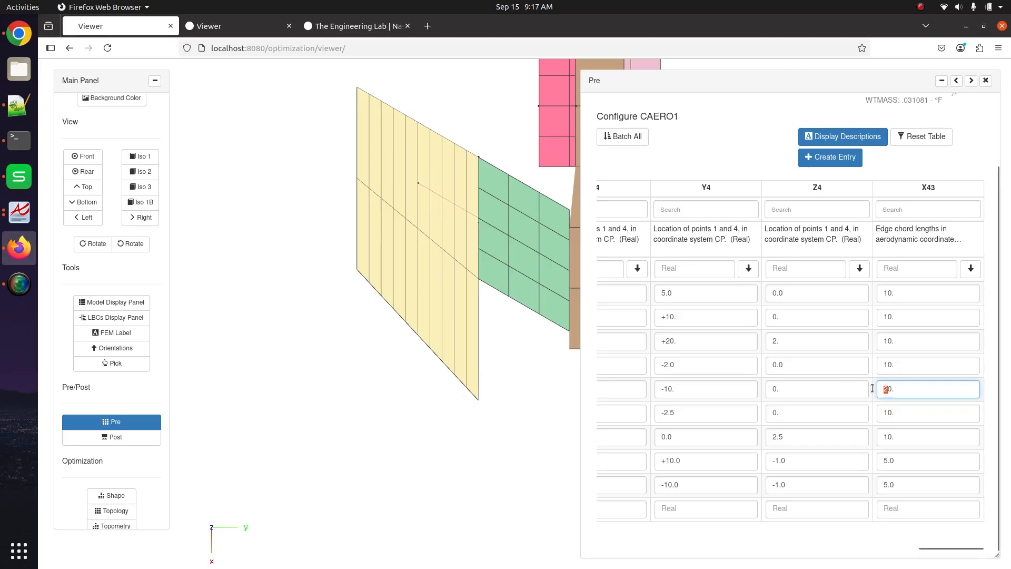
Restore both edge chord lengths, X43 and X12, of CAERO1 entry 2100 to 10.
drag(930, 548, 879, 549)
click(682, 389)
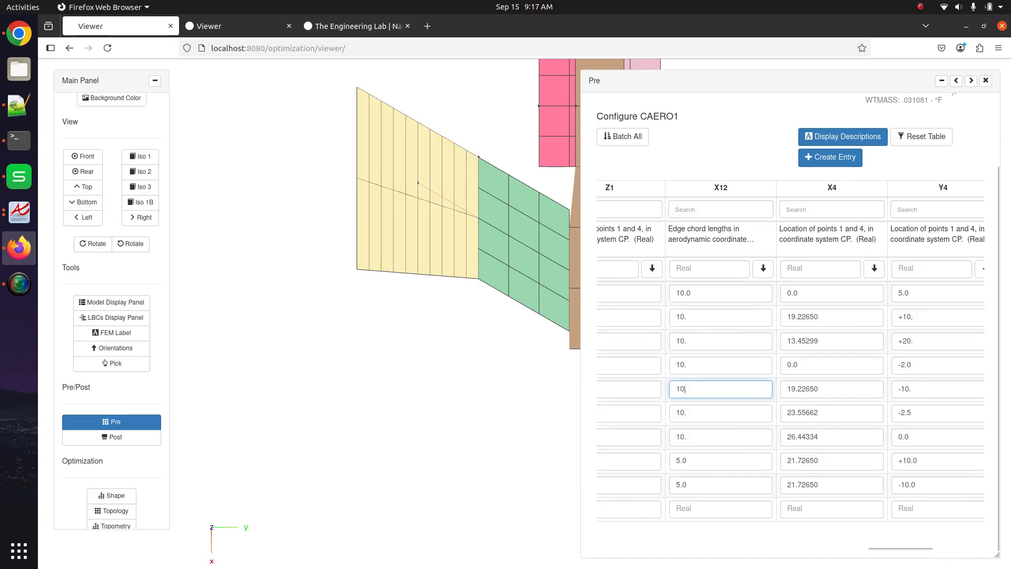
Set both NSPAN and NCHORD of CAERO1 entry 2100 to 4 and inspect the updated box mesh on the panel.
drag(922, 555, 725, 554)
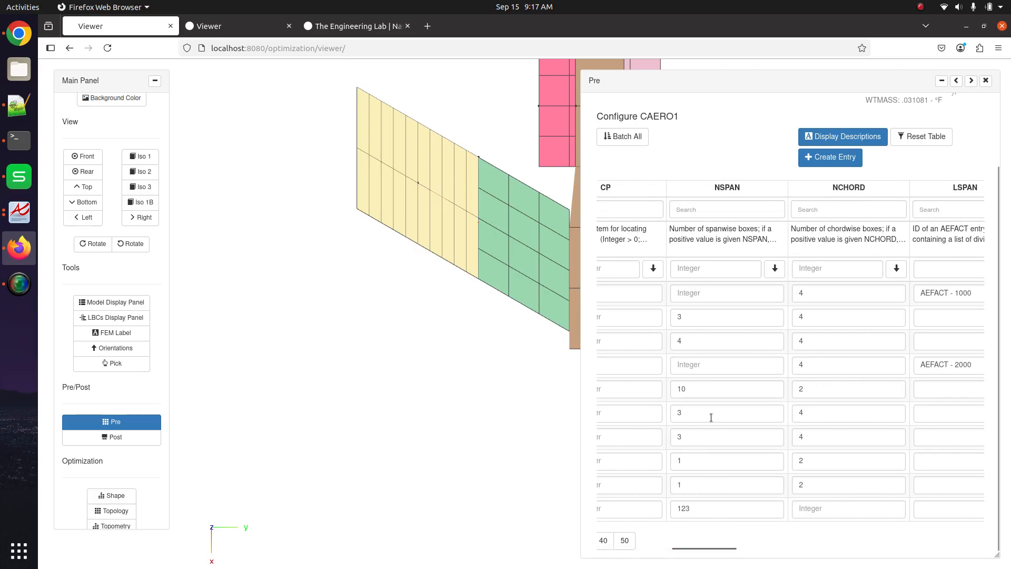
double_click(713, 390)
text(4)
double_click(807, 381)
text(4)
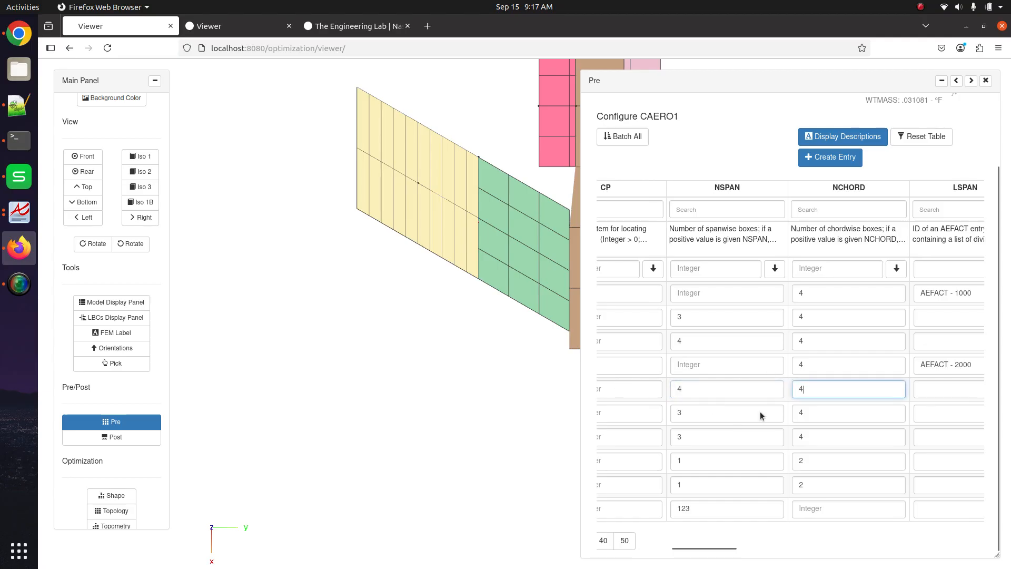
click(736, 170)
drag(466, 181, 484, 257)
scroll(474, 268, up, 5)
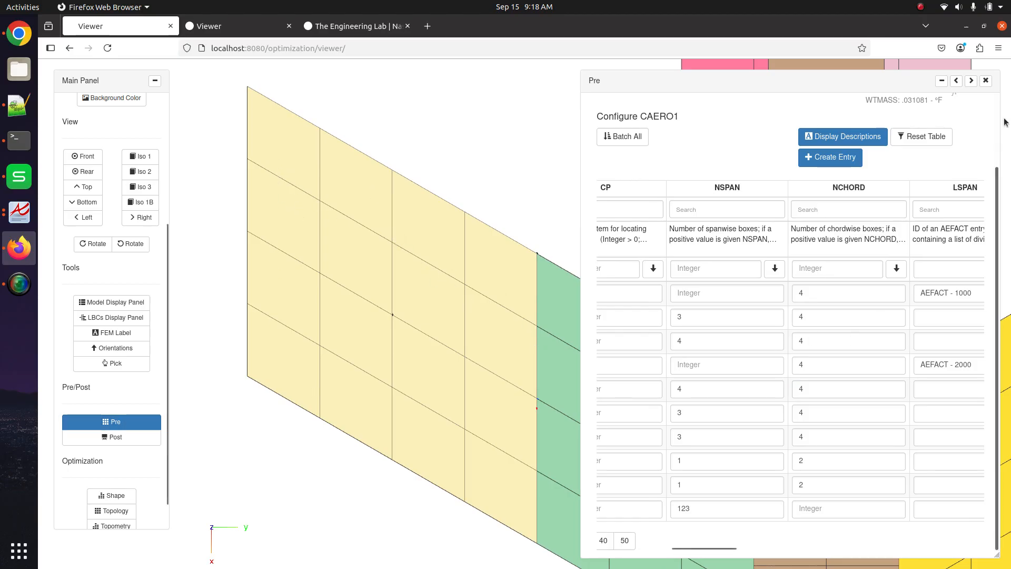
Show the BDF output beside the CAERO1 table and widen the preprocessor window to expose its full lines.
scroll(946, 150, up, 3)
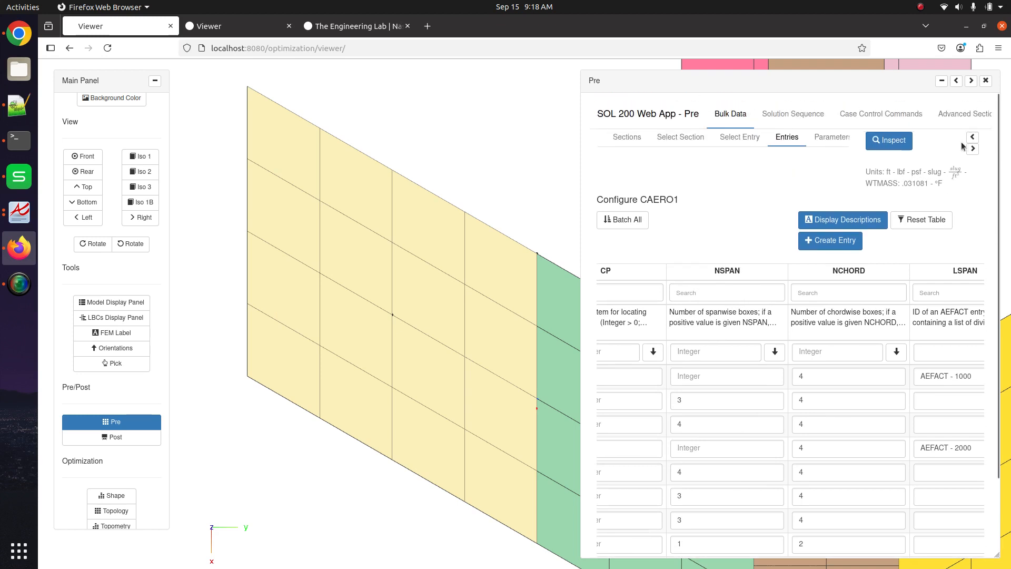
click(973, 137)
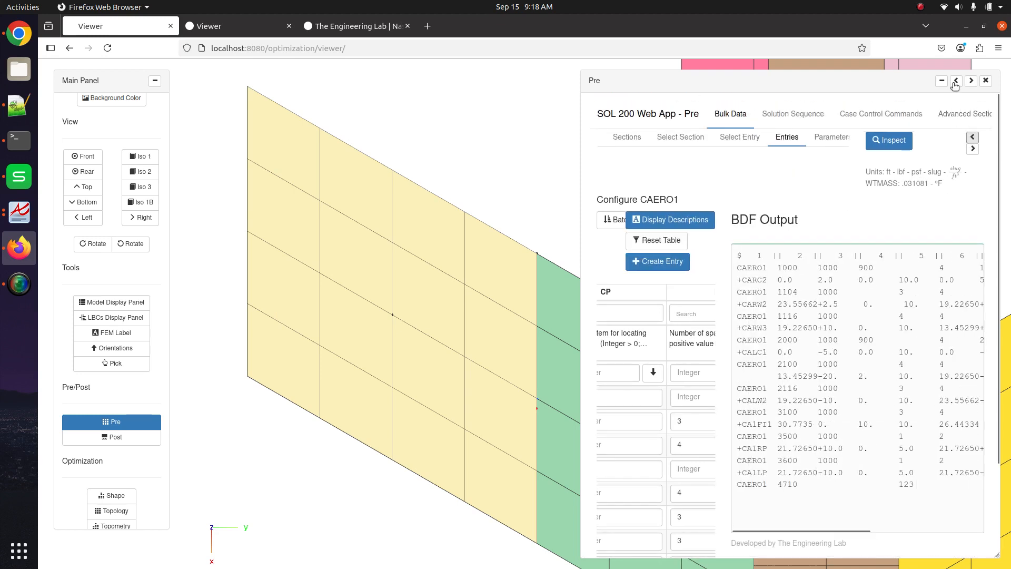
click(955, 82)
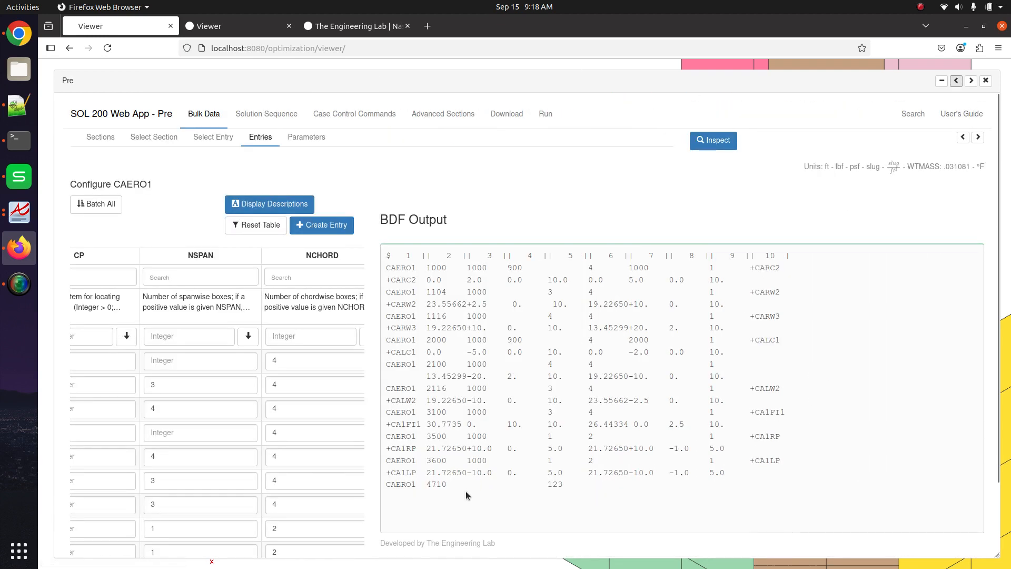
Review the BDF lines of CAERO1 entry 2100, including its box counts and point locations, and close the preprocessor window.
drag(388, 364, 770, 378)
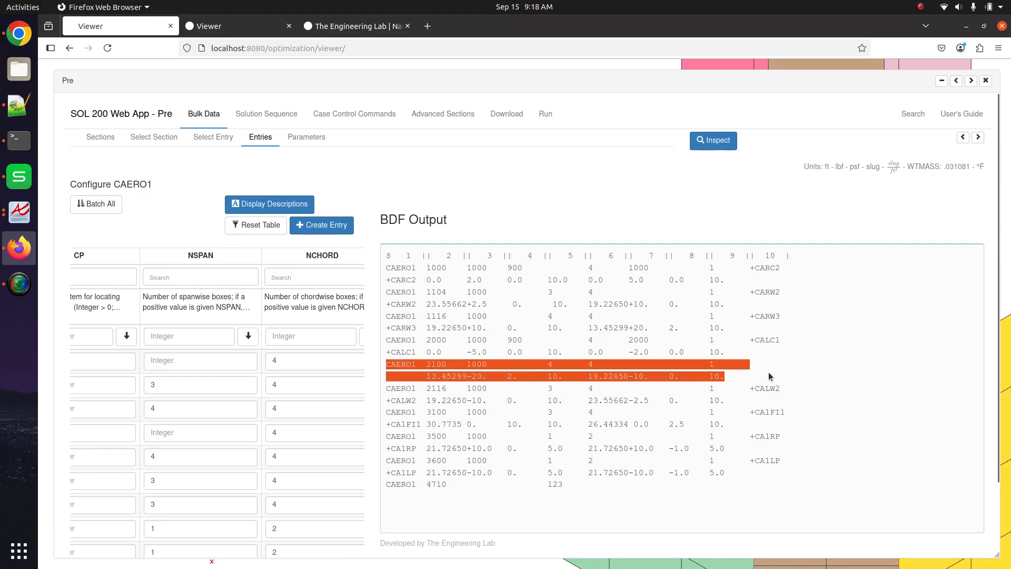
click(413, 372)
drag(396, 364, 740, 377)
click(520, 354)
drag(549, 362, 593, 363)
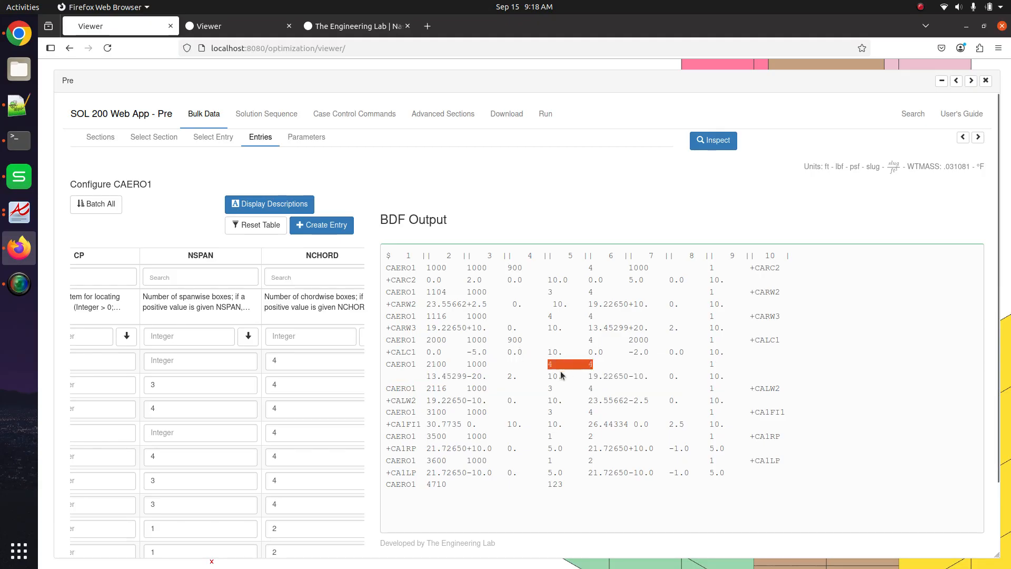
drag(473, 365, 543, 376)
click(985, 81)
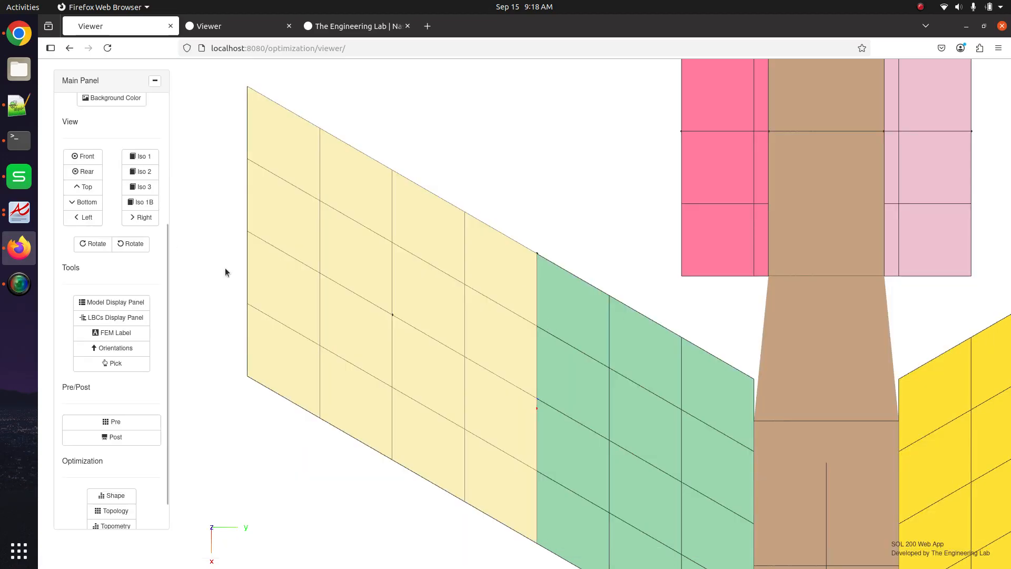
Switch the display of CAERO1 2100 from its boxes to the whole panel, with elements and wireframe shown.
click(129, 303)
scroll(662, 362, down, 10)
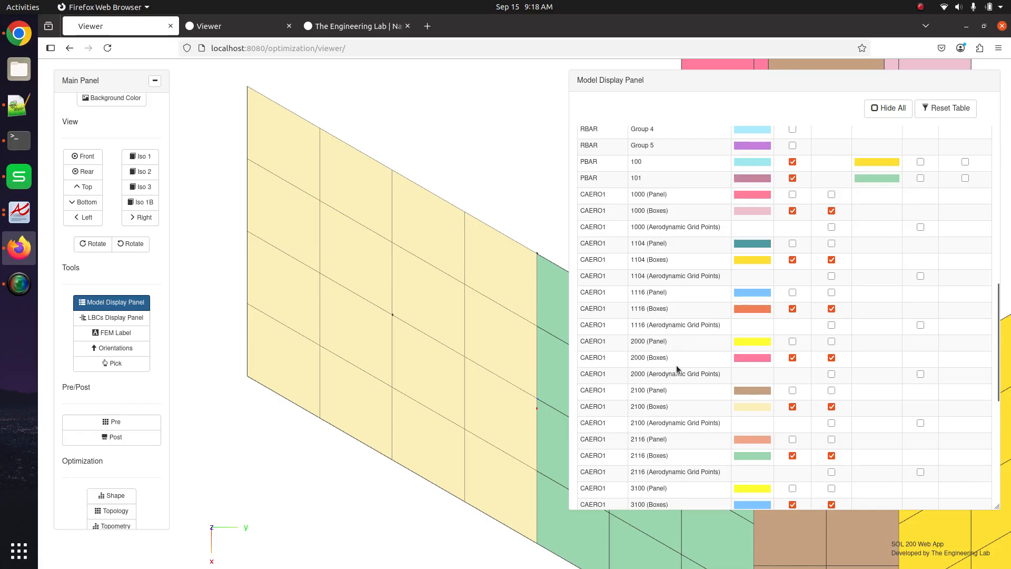
click(792, 407)
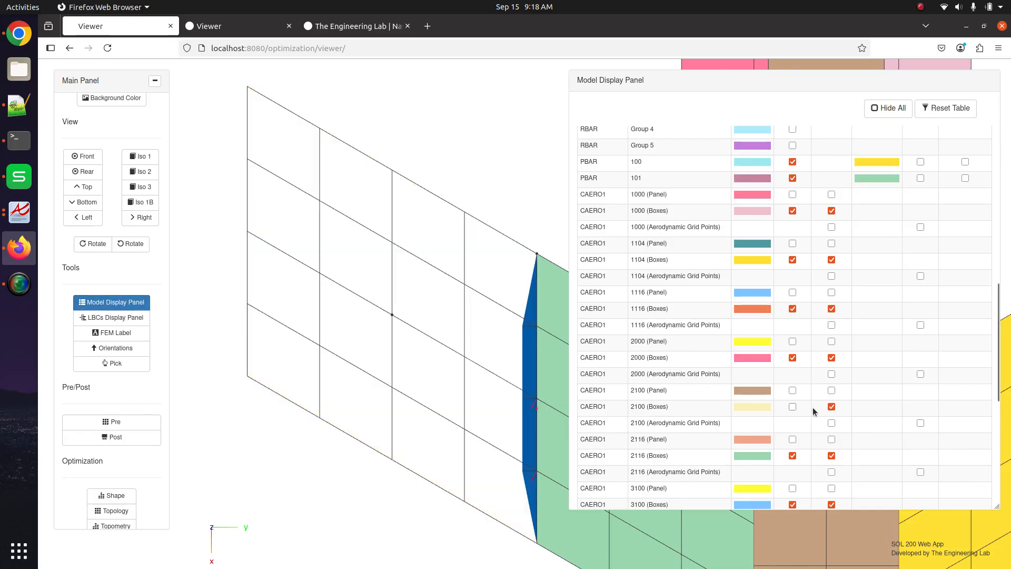
click(792, 391)
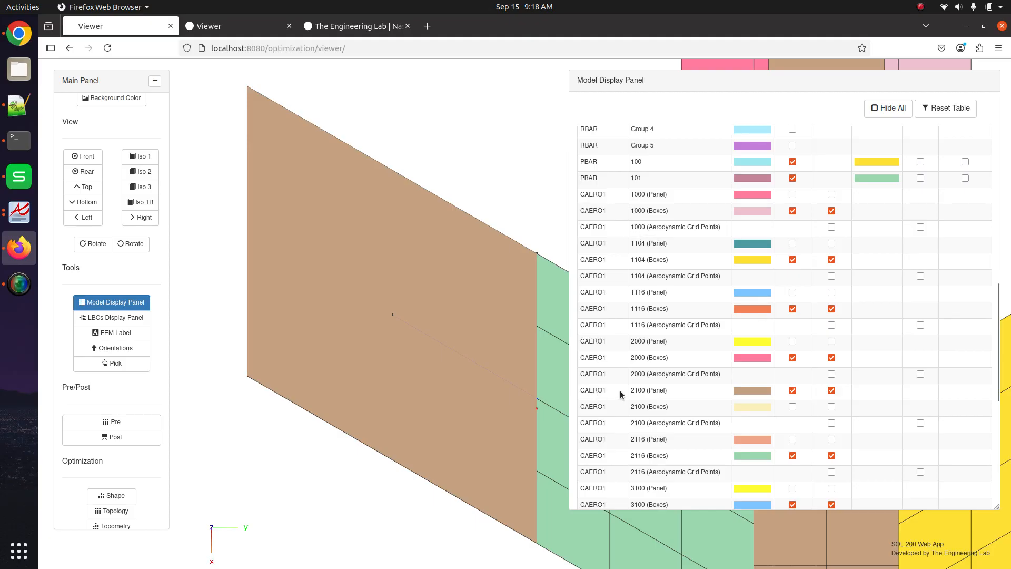
drag(630, 390, 641, 390)
Filter the model display table to entry ID 2100, hide its panel, and show its boxes with elements and wireframe.
scroll(653, 316, up, 15)
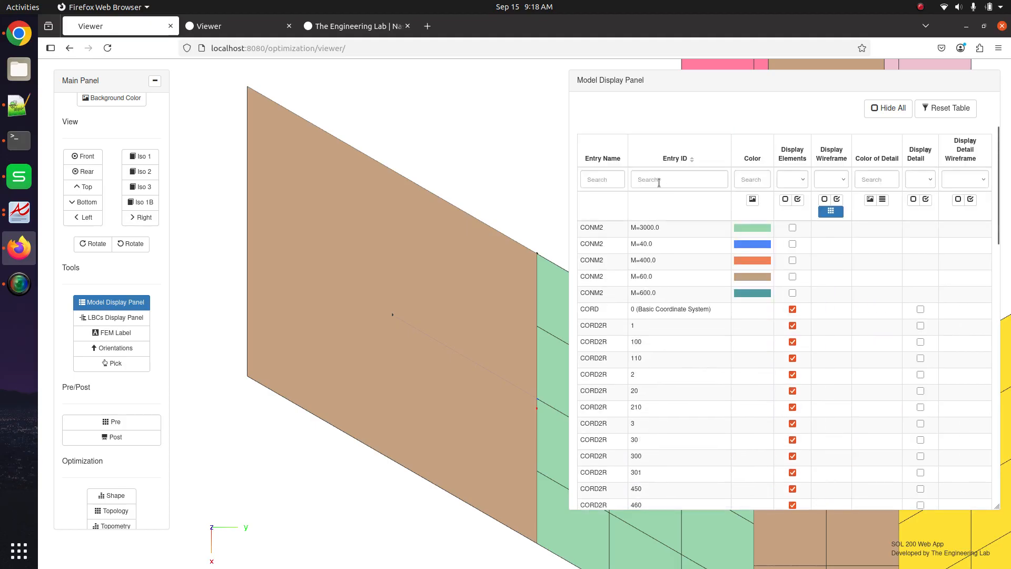
click(658, 180)
text(21)
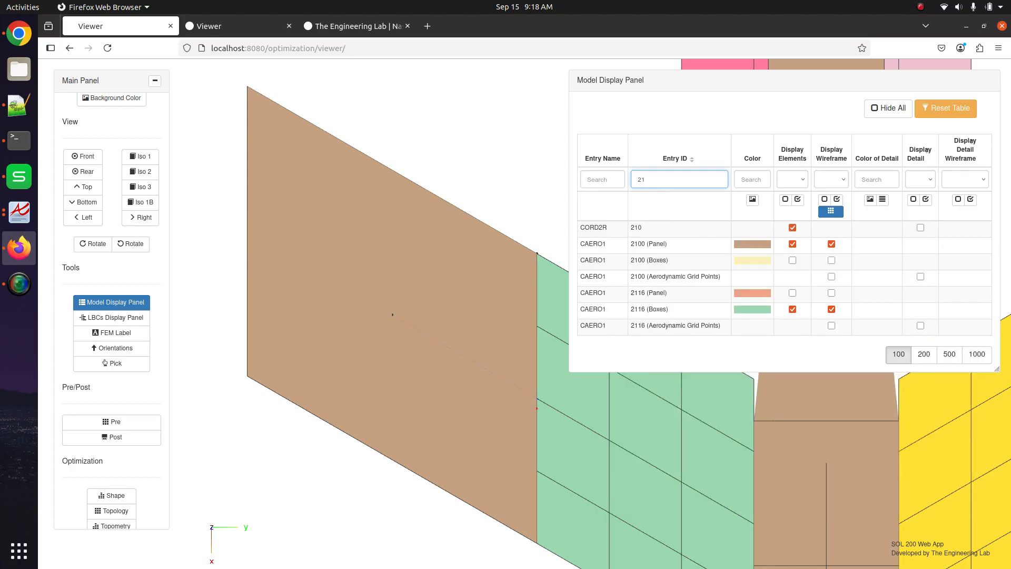
text(00)
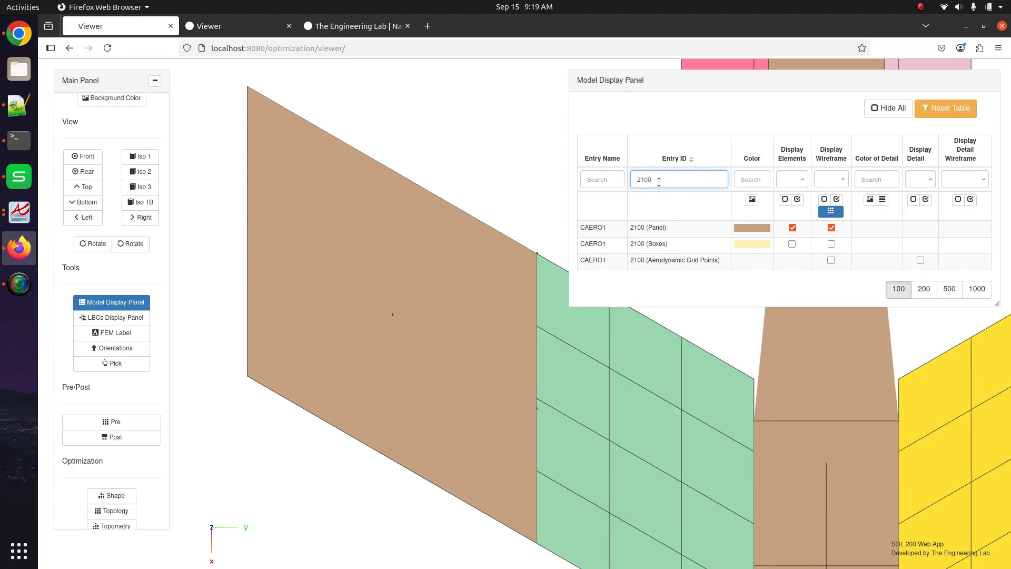
click(794, 231)
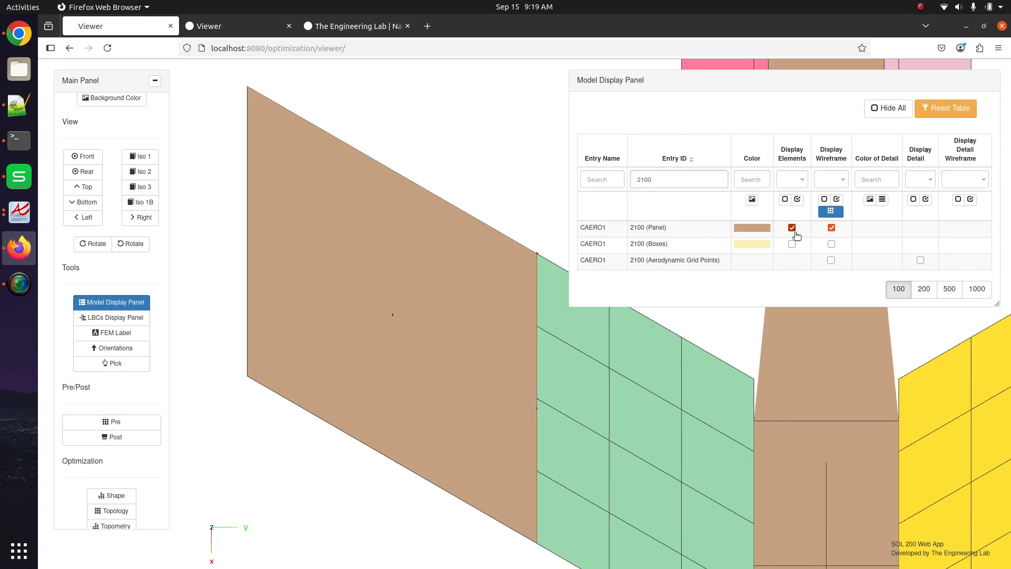
click(831, 227)
click(832, 244)
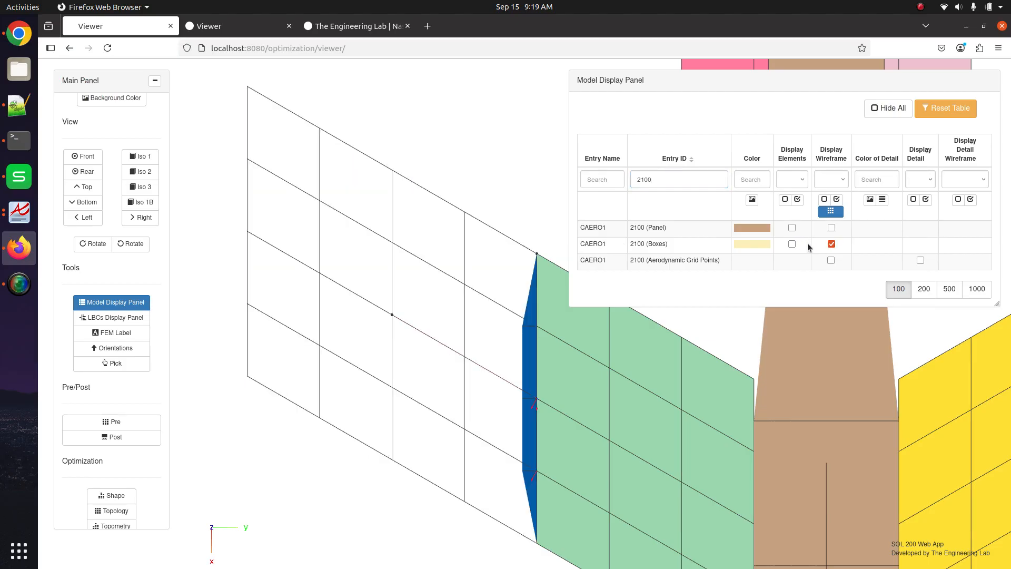
click(792, 244)
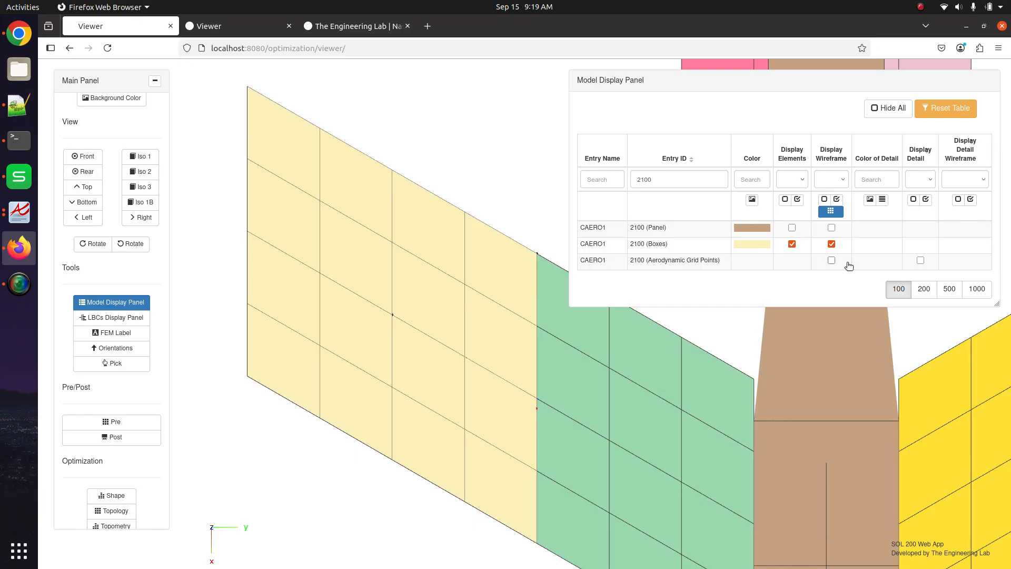
Show the aerodynamic grid points of CAERO1 2100 with their ID labels and inspect the box numbering on the wing panel.
click(832, 261)
click(921, 260)
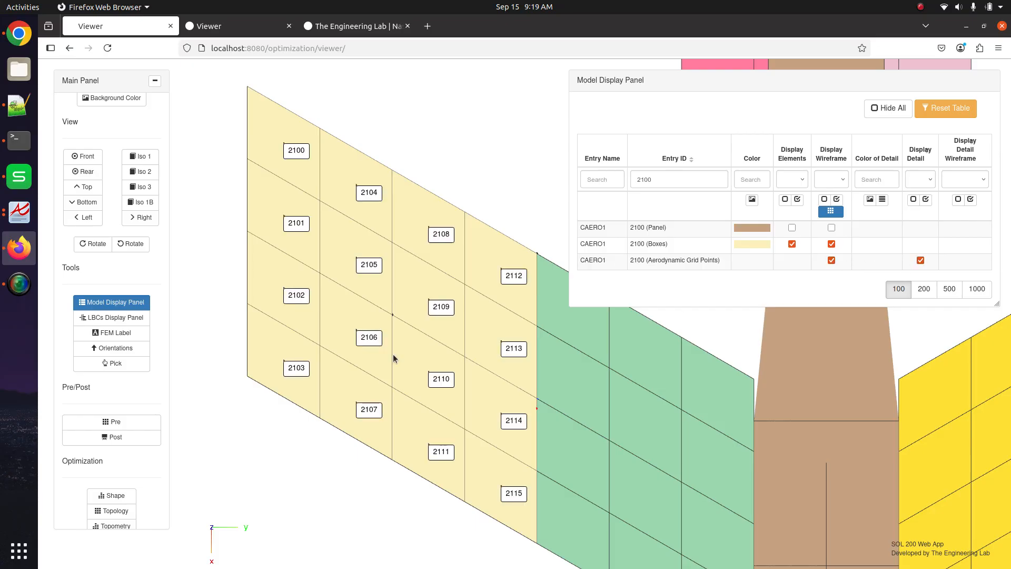
drag(364, 453, 364, 371)
drag(369, 330, 377, 408)
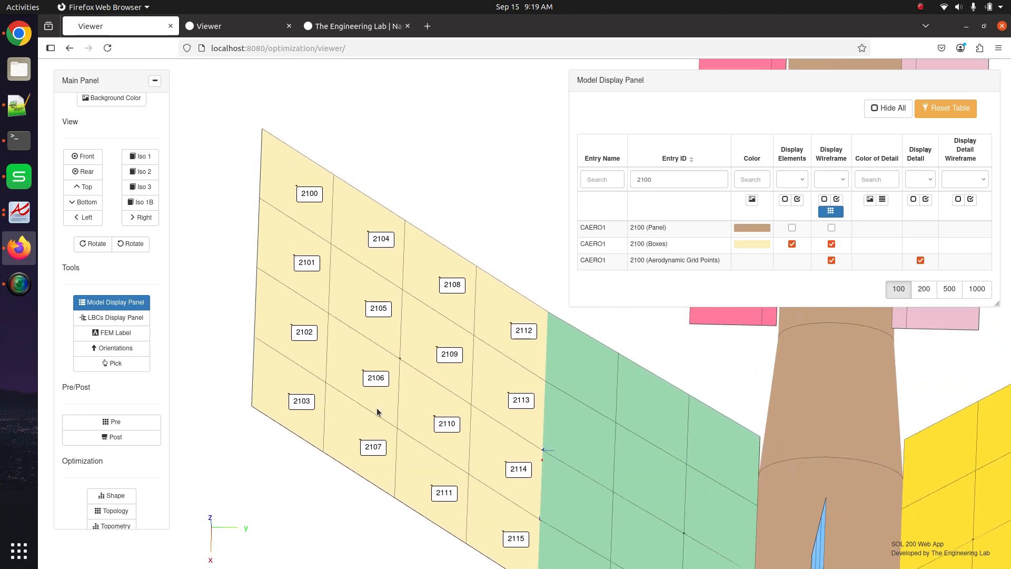
Check the CAERO1 box numbering figure in the Nastran Quick Reference Guide, return to the viewer, and close the model display table.
click(19, 212)
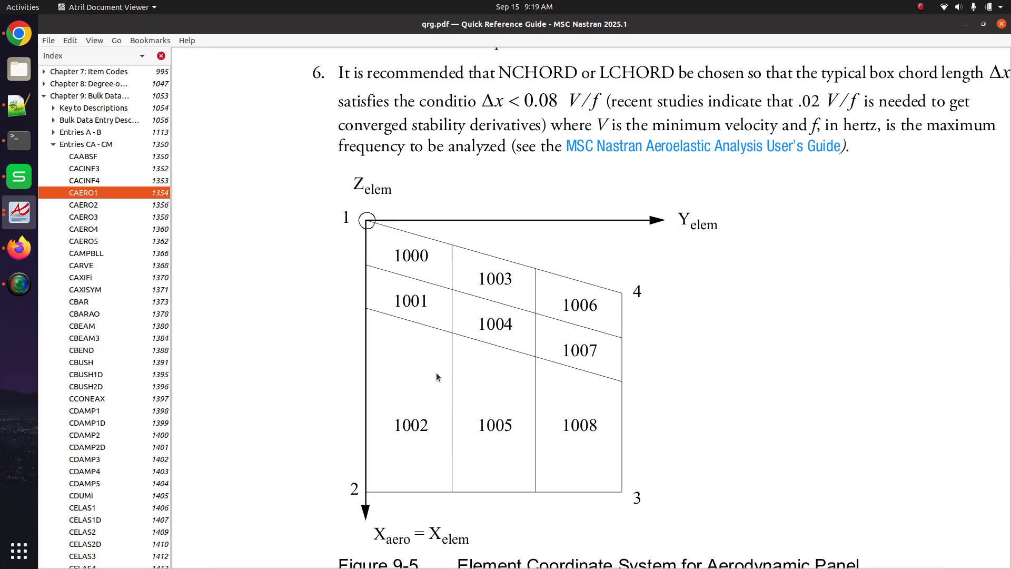
key(alt+Tab)
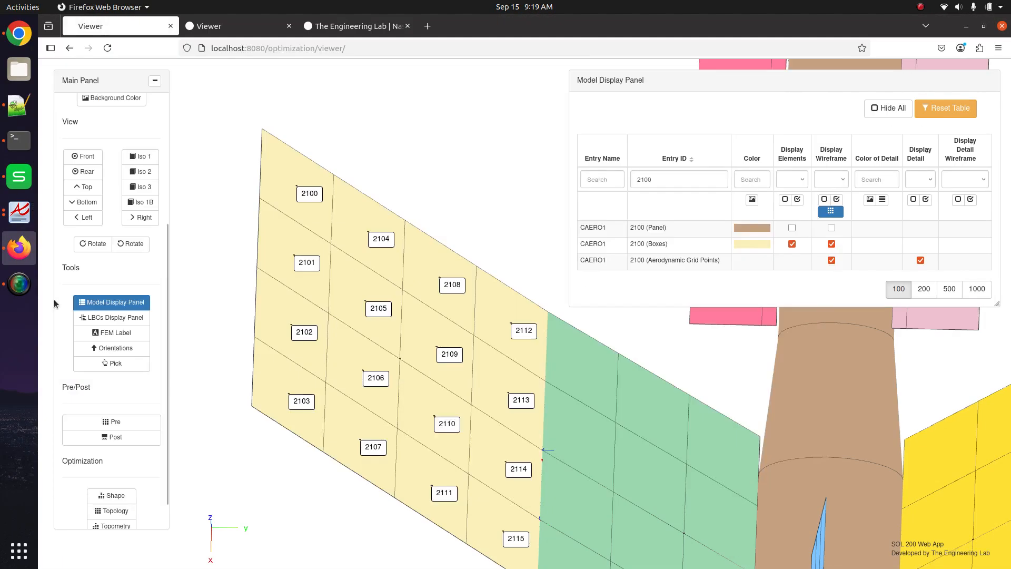
click(96, 304)
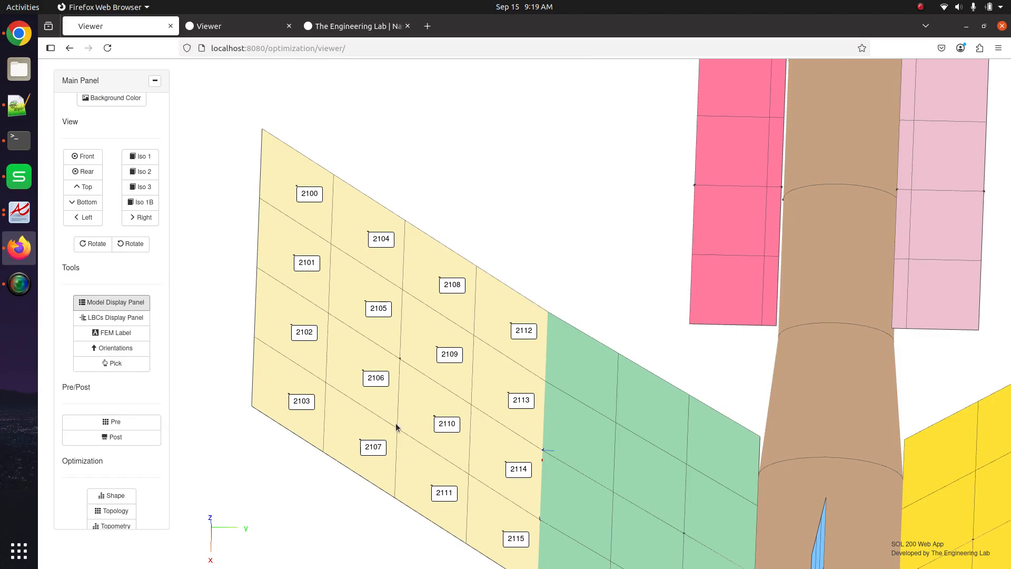
Display the displacement coordinate systems (DCS) of the model and inspect them at the labelled aerodynamic grid points of CAERO1 2100.
click(102, 352)
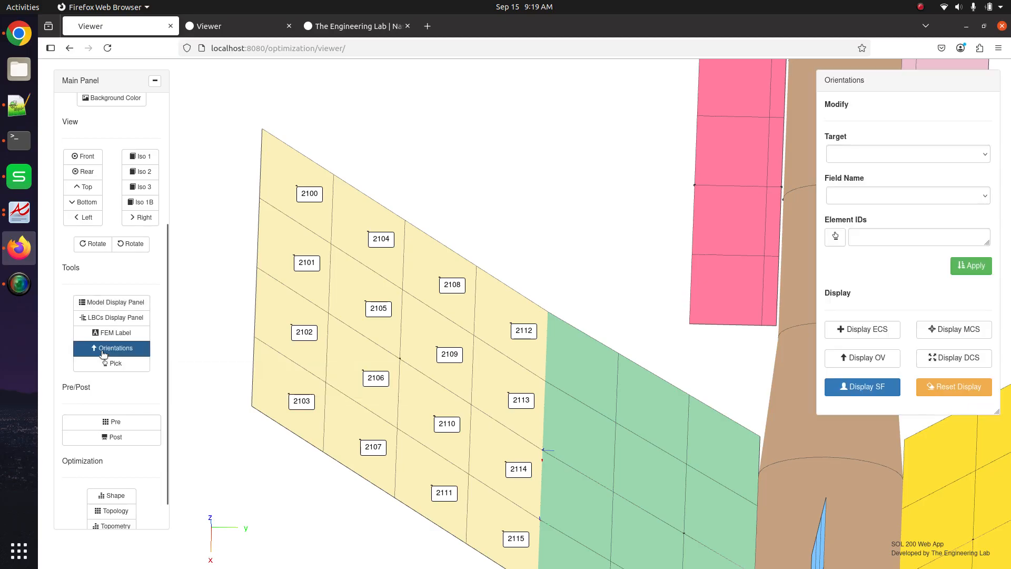
click(951, 363)
drag(536, 420, 492, 379)
scroll(429, 392, up, 3)
scroll(429, 393, up, 10)
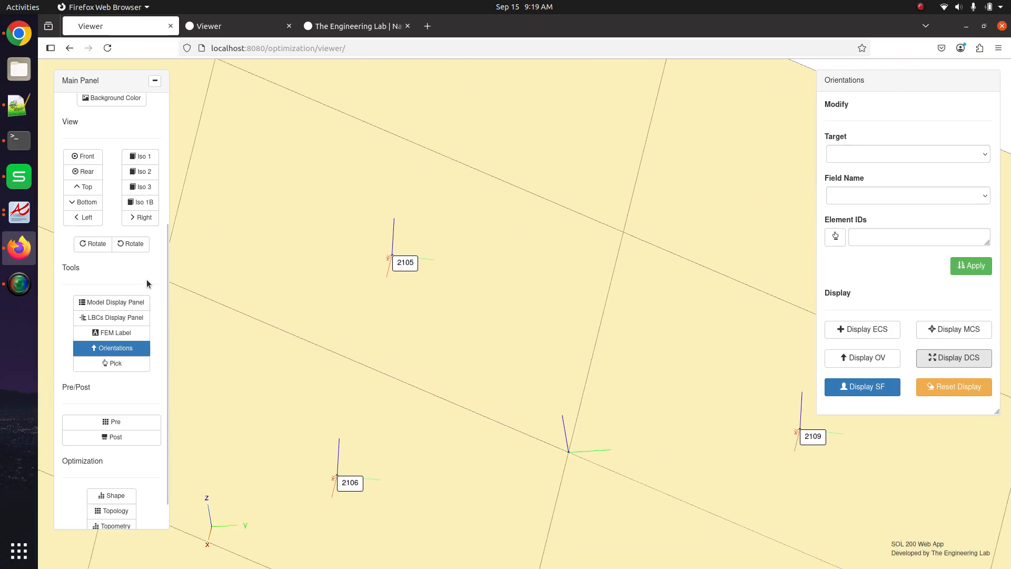
Hide the ID labels of the CAERO1 2100 aerodynamic grid points and close the model display table.
click(138, 302)
click(921, 260)
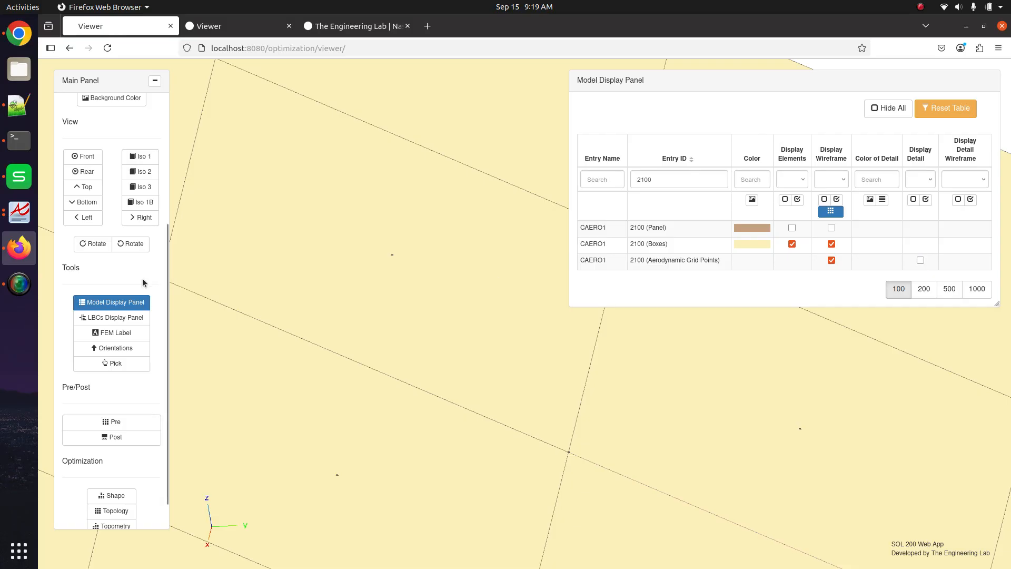
click(139, 302)
Display the displacement coordinate systems (DCS) again, this time on the unlabelled aerodynamic grid points.
click(129, 352)
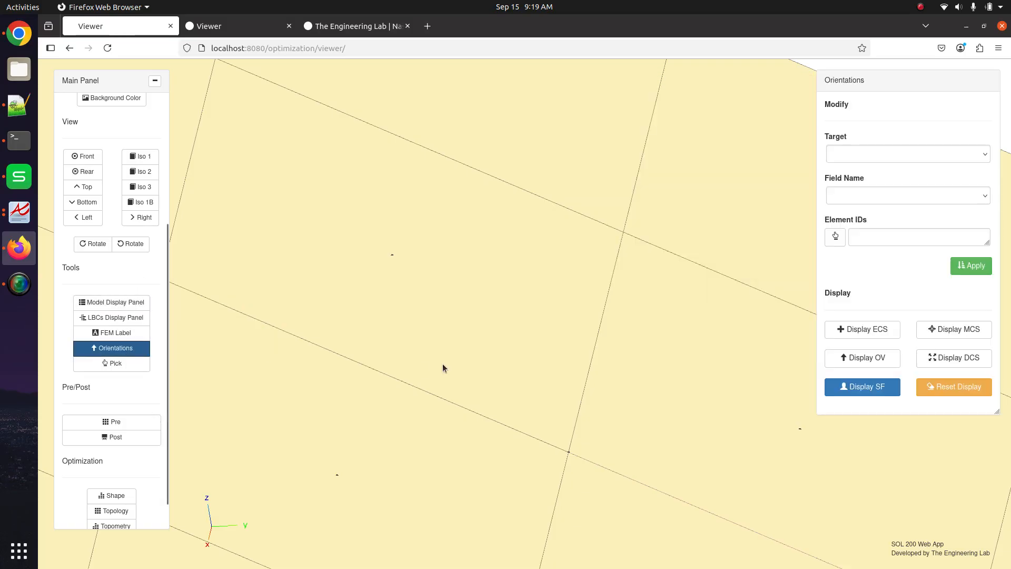
scroll(443, 363, down, 2)
click(960, 361)
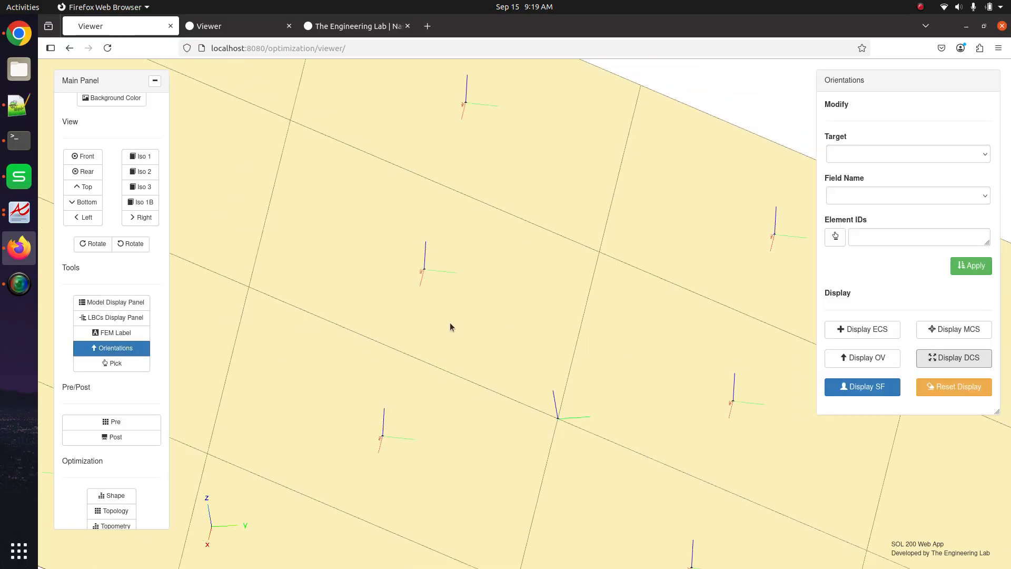
scroll(450, 322, up, 3)
scroll(490, 389, up, 3)
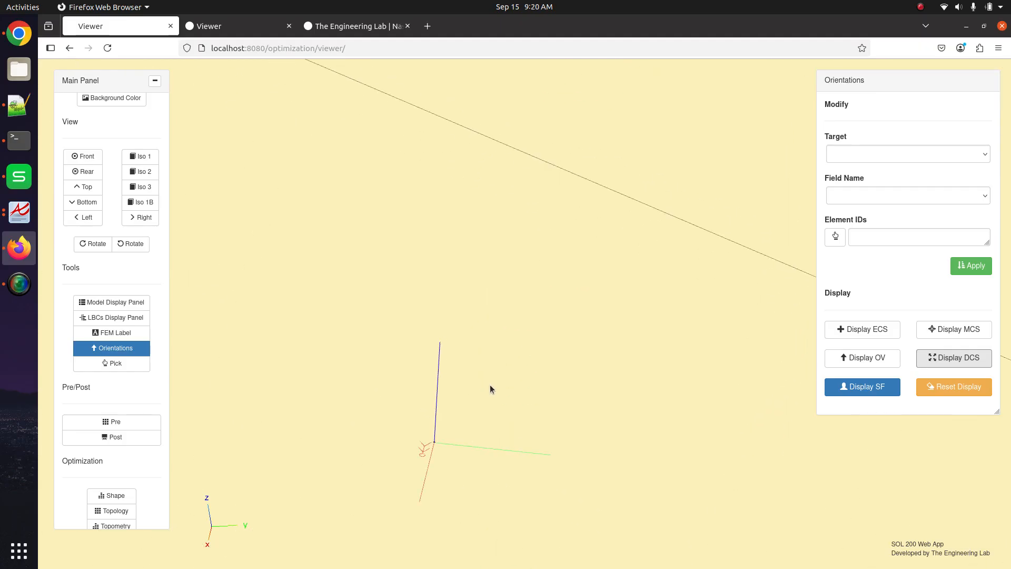
Examine the axis directions of the displacement coordinate systems at several box grid points of CAERO1 2100.
drag(500, 237, 535, 371)
scroll(502, 319, down, 2)
scroll(502, 318, down, 2)
scroll(549, 335, up, 4)
scroll(536, 370, up, 4)
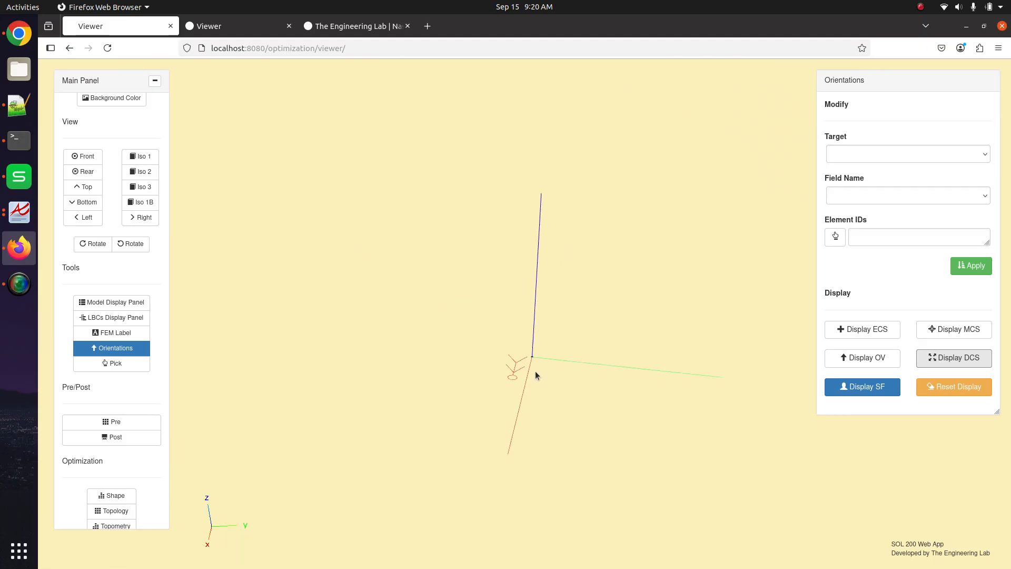
scroll(512, 386, down, 5)
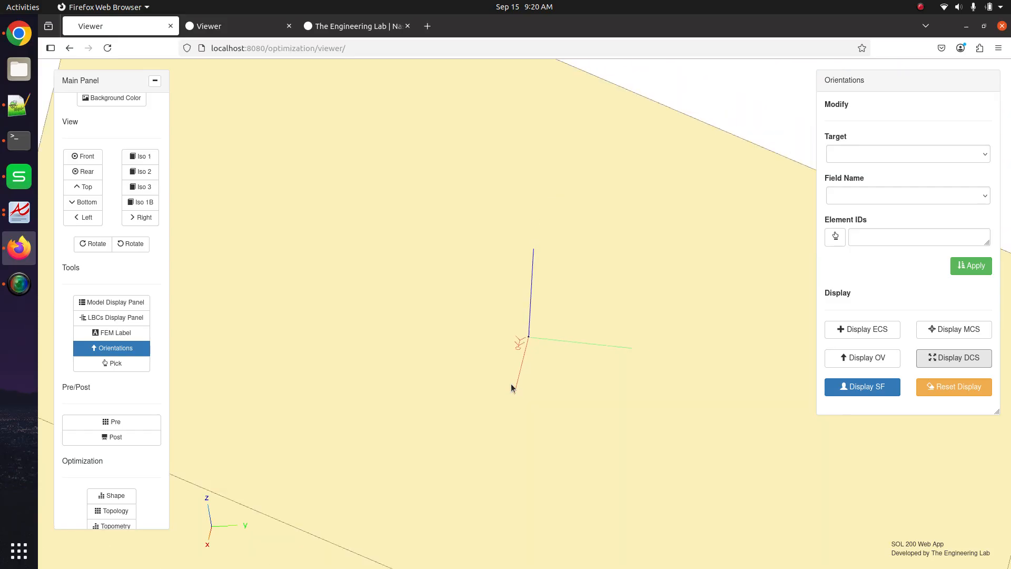
scroll(511, 383, down, 3)
drag(656, 430, 484, 385)
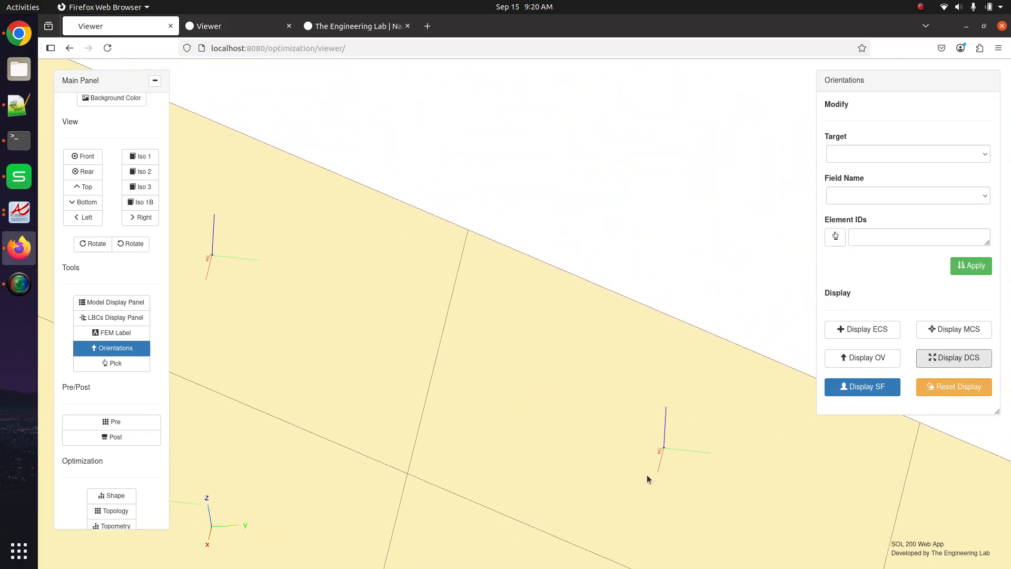
drag(647, 475, 526, 384)
scroll(526, 388, up, 2)
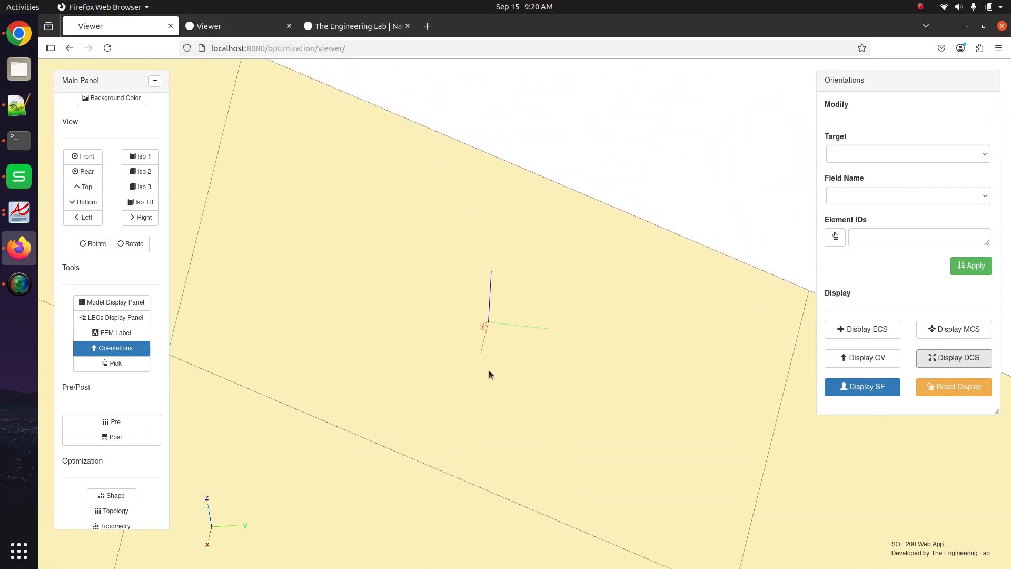
scroll(518, 376, up, 3)
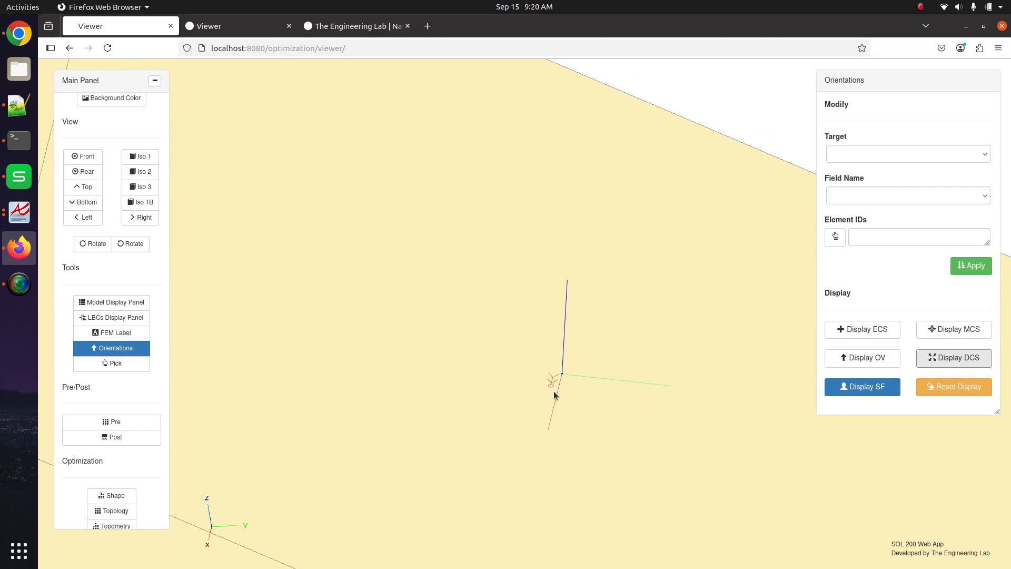
drag(554, 391, 589, 153)
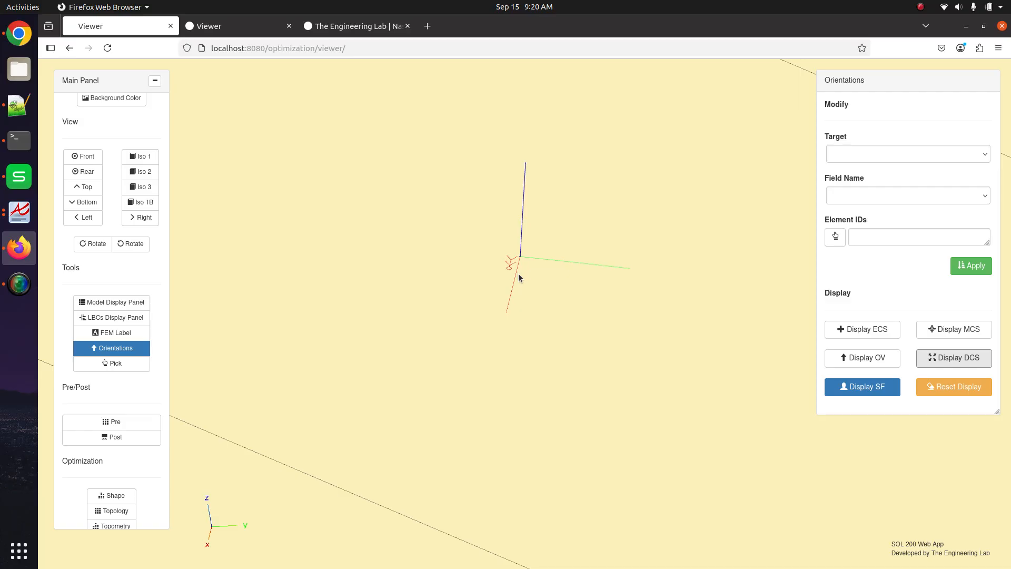
scroll(519, 273, up, 2)
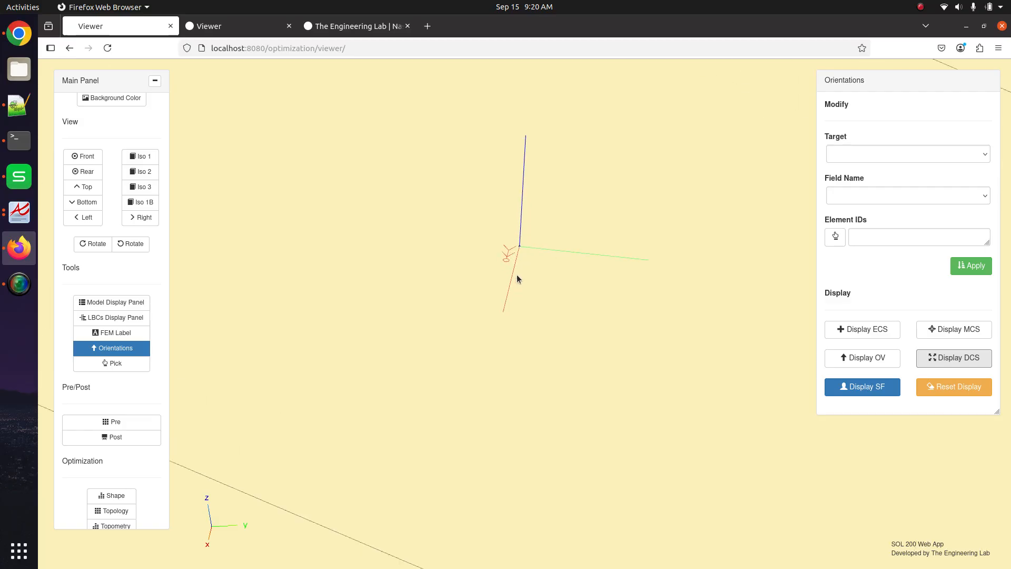
scroll(534, 212, down, 5)
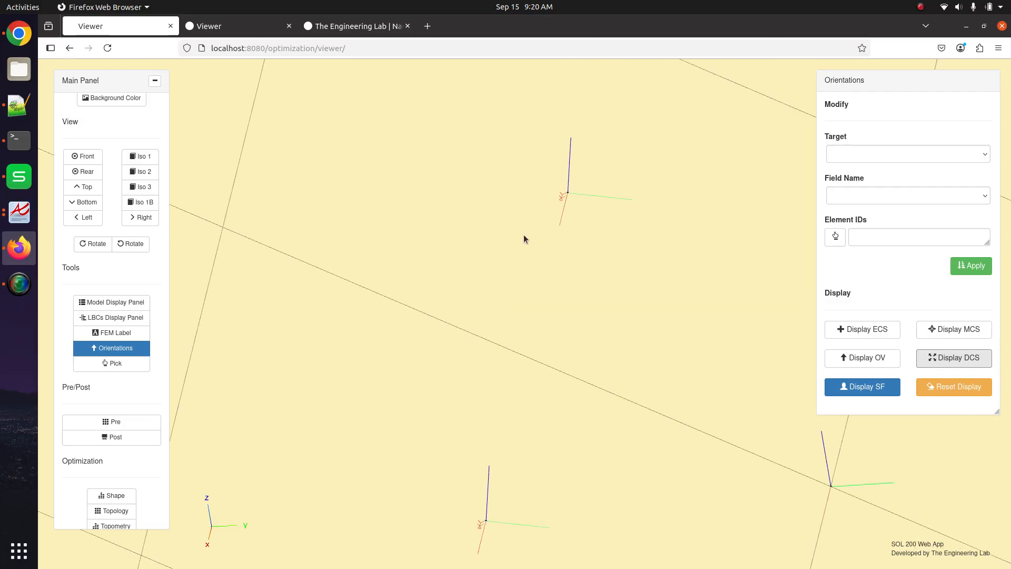
drag(519, 236, 520, 230)
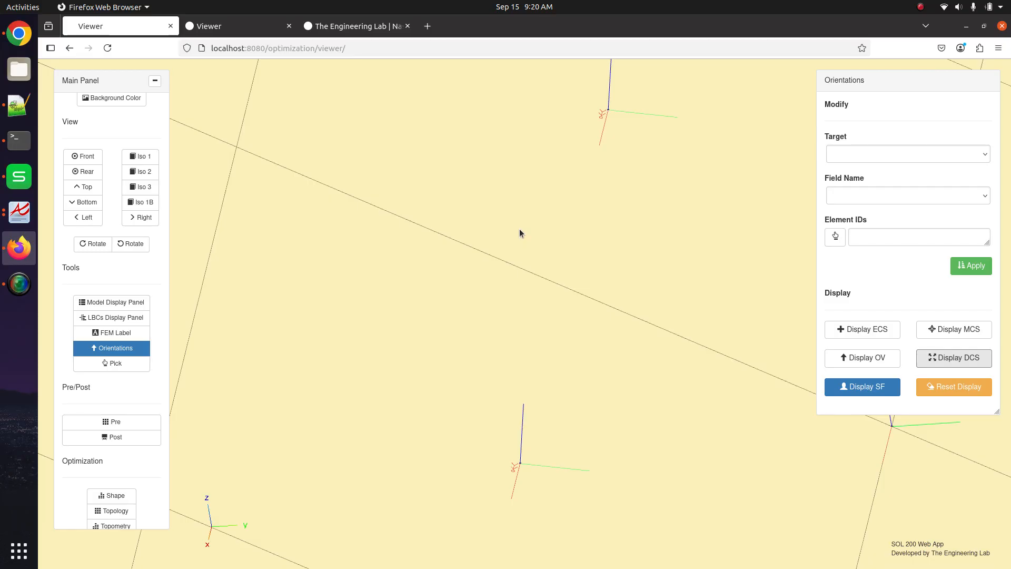
Switch to Notepad++ and show the note containing the contact e-mail address.
click(19, 106)
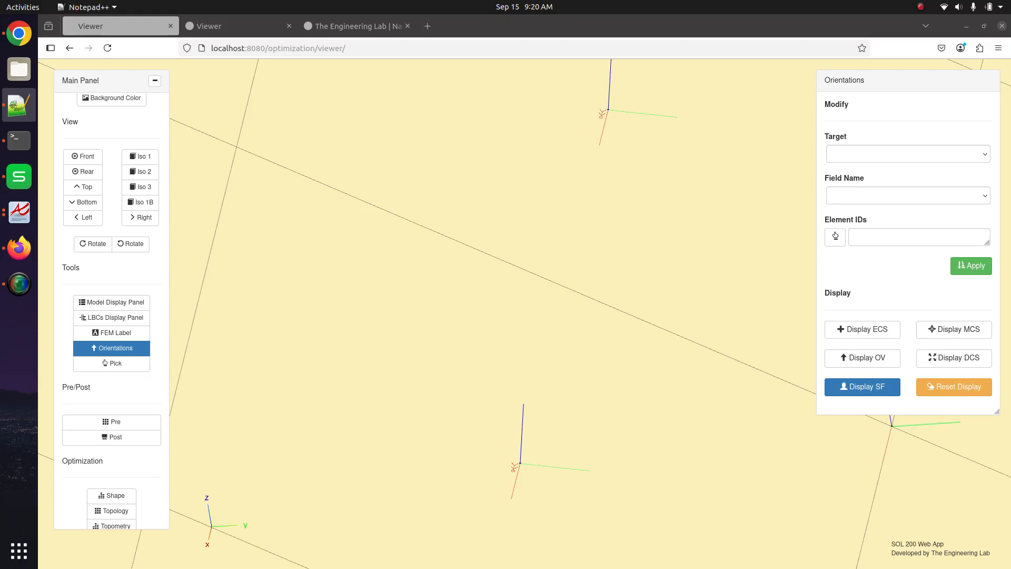
drag(1010, 204, 429, 14)
scroll(372, 227, up, 5)
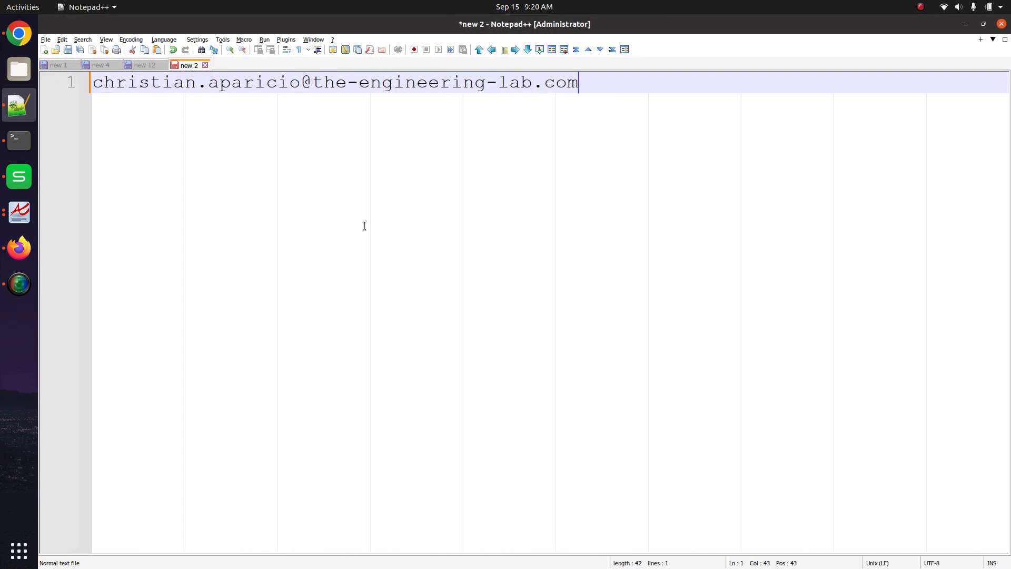